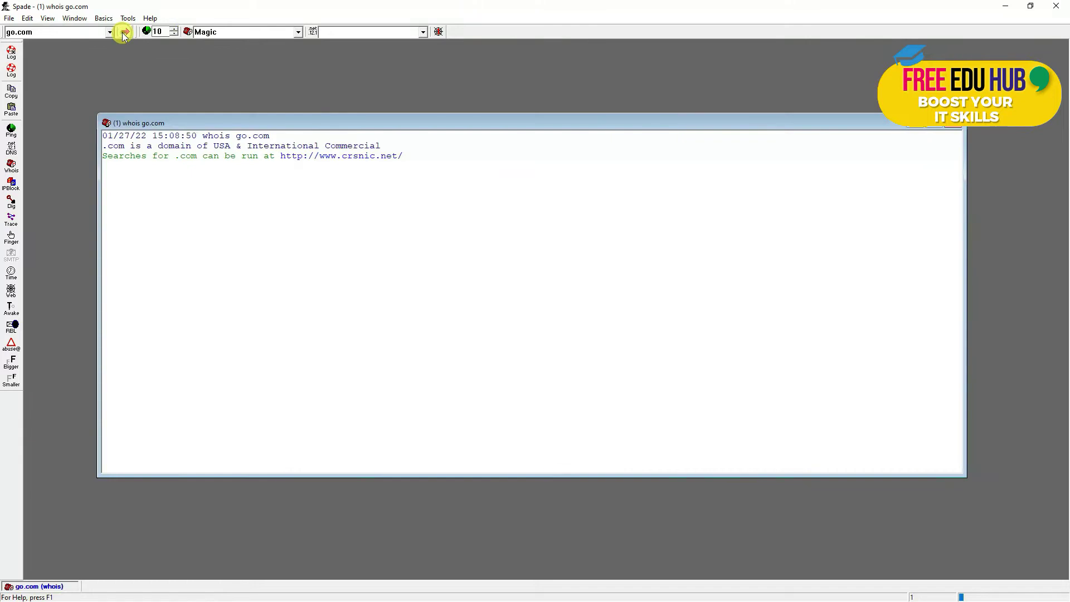
Maximize the go.com whois results window and enlarge its text three sizes
{"action": "double_click", "coordinate": [299, 122]}
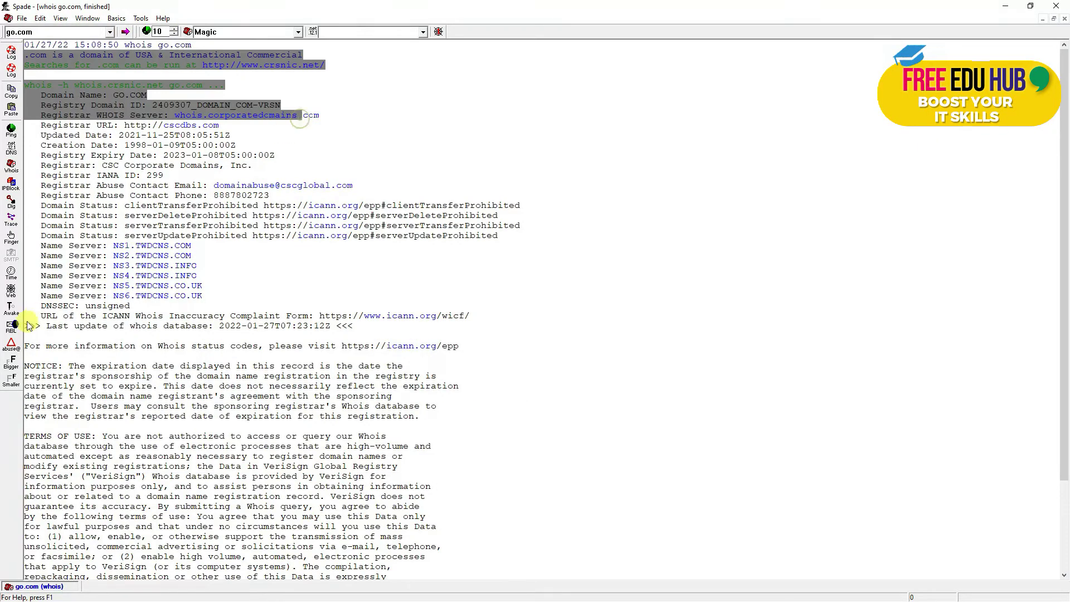
{"action": "left_click", "coordinate": [148, 334]}
{"action": "left_click", "coordinate": [11, 364]}
{"action": "left_click", "coordinate": [11, 363]}
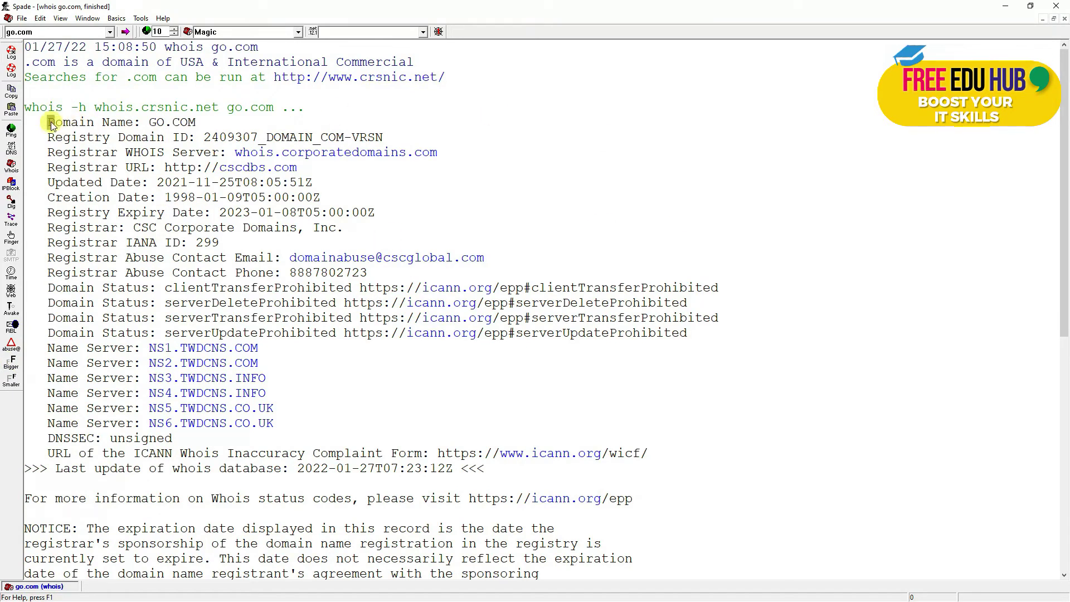
Highlight the Domain Name line, then scroll through the whois records
{"action": "left_click_drag", "start_coordinate": [48, 122], "coordinate": [192, 123]}
{"action": "left_click", "coordinate": [167, 124]}
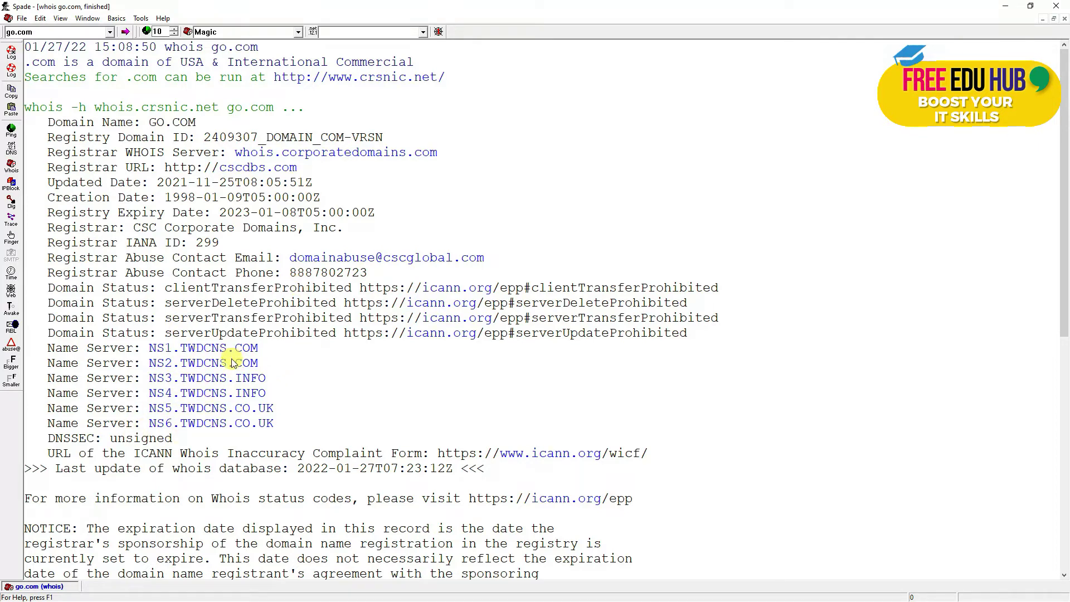
{"action": "scroll", "coordinate": [287, 401], "scroll_direction": "down", "scroll_amount": 2}
{"action": "scroll", "coordinate": [287, 401], "scroll_direction": "down", "scroll_amount": 5}
{"action": "scroll", "coordinate": [277, 401], "scroll_direction": "up", "scroll_amount": 7}
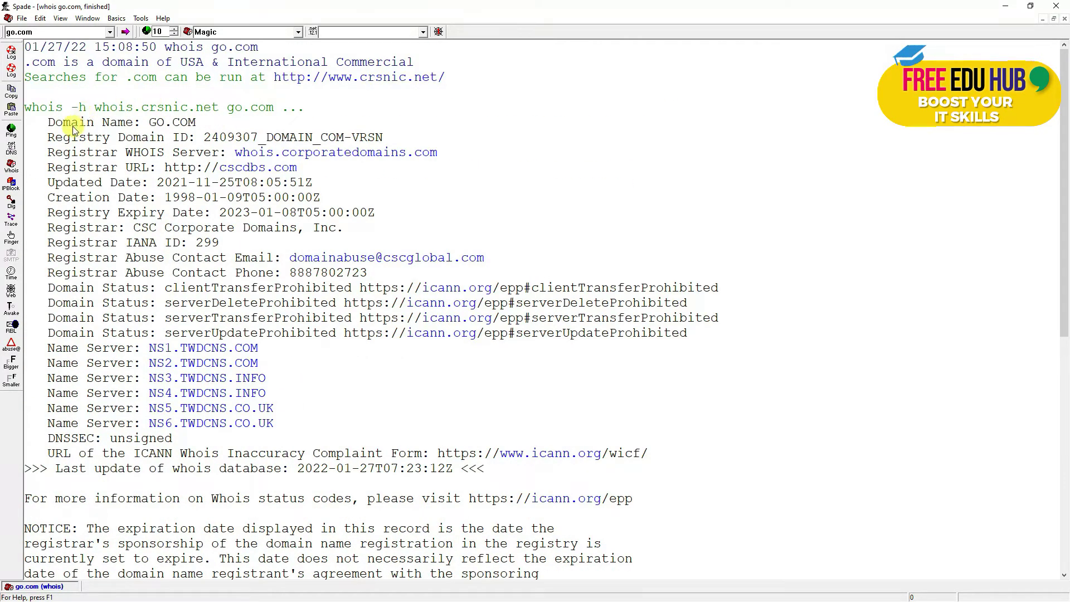
Ping go.com with enlarged output and set 23.236.60.174 as the query address
{"action": "left_click", "coordinate": [12, 132]}
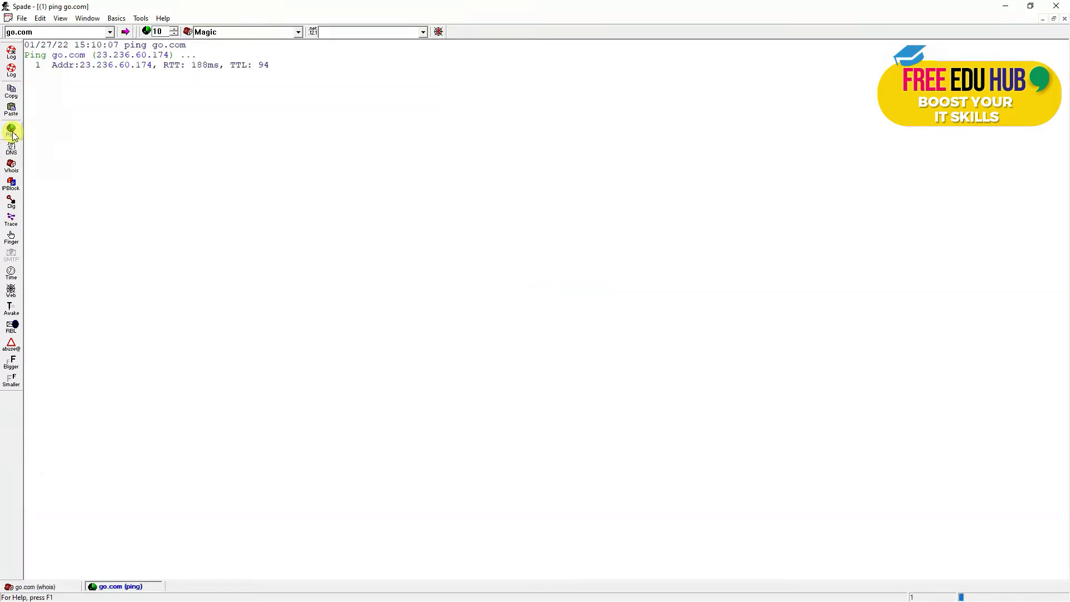
{"action": "left_click", "coordinate": [15, 363]}
{"action": "left_click", "coordinate": [14, 363]}
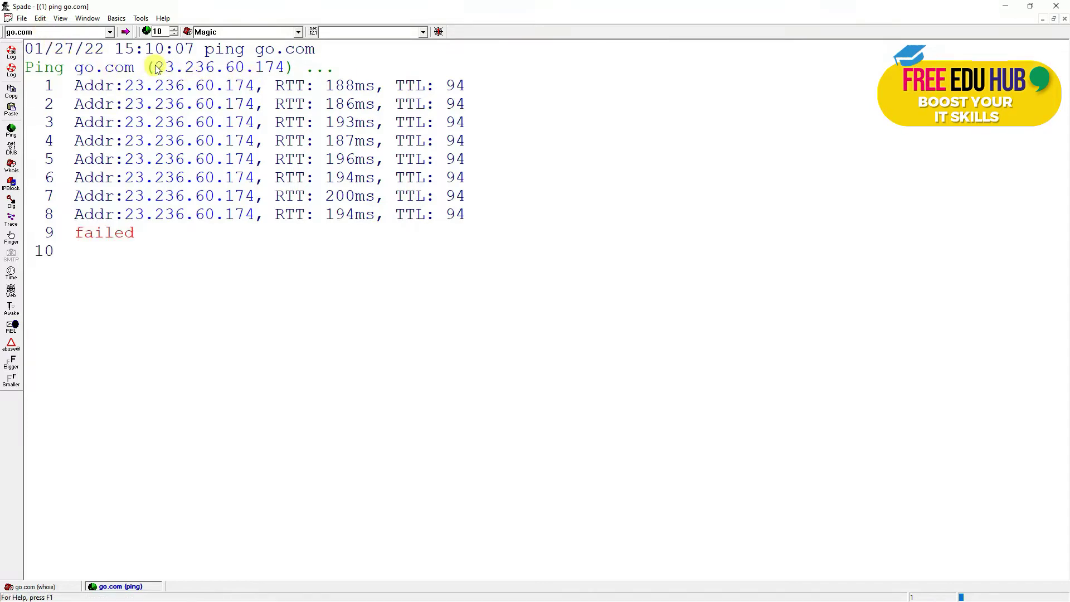
{"action": "left_click_drag", "start_coordinate": [156, 68], "coordinate": [254, 72]}
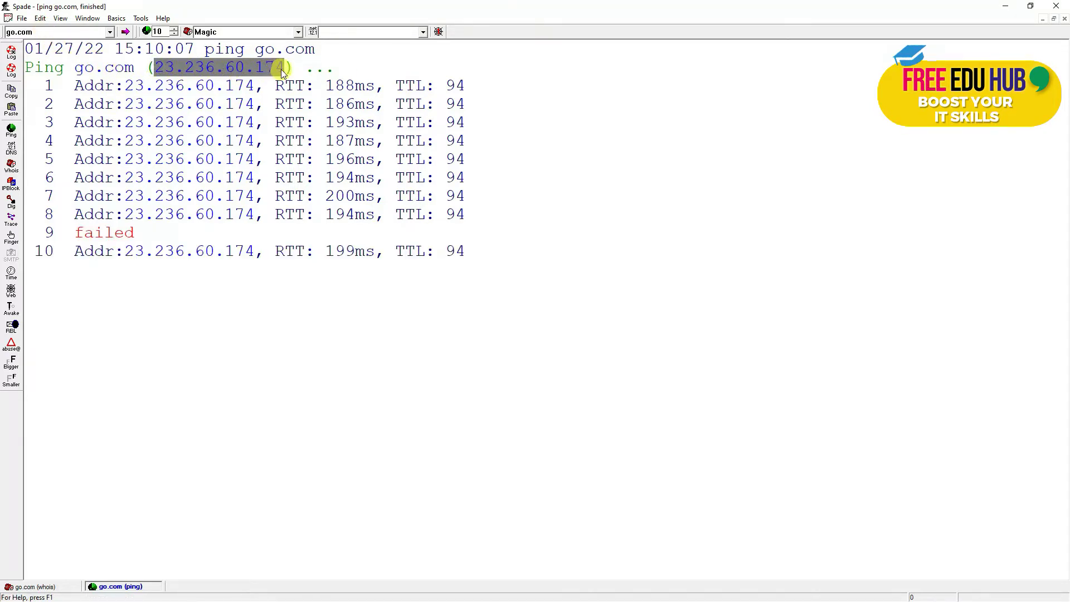
{"action": "left_click", "coordinate": [221, 117]}
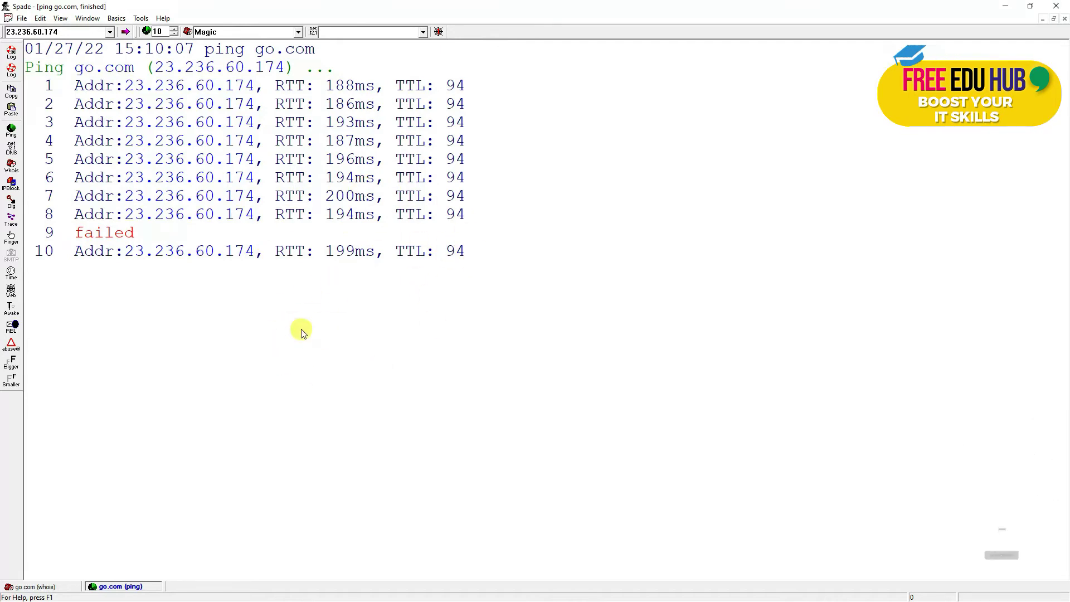
Run a DNS lookup on 23.236.60.174 and enlarge the results text twice
{"action": "left_click", "coordinate": [11, 151]}
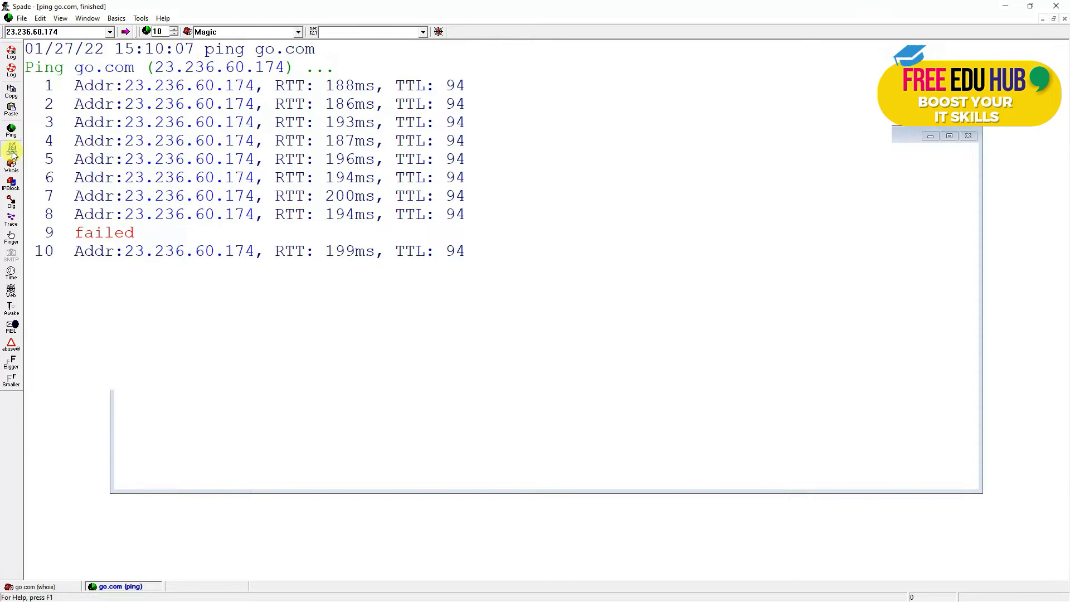
{"action": "left_click", "coordinate": [11, 363]}
{"action": "left_click", "coordinate": [11, 363]}
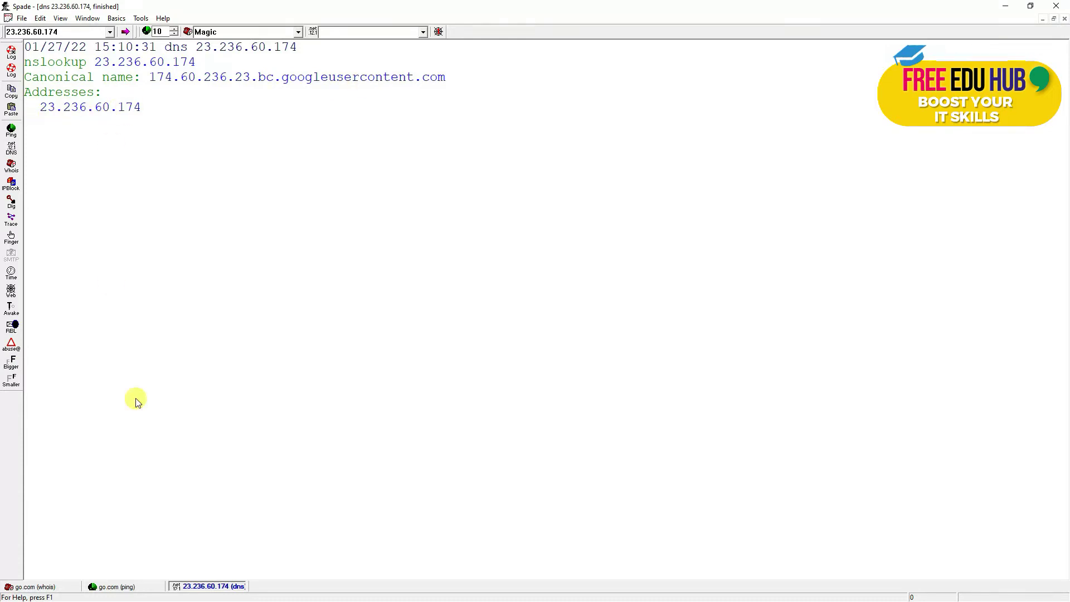
Compare the ping, DNS and whois result windows, ending on the go.com whois results
{"action": "left_click", "coordinate": [117, 588]}
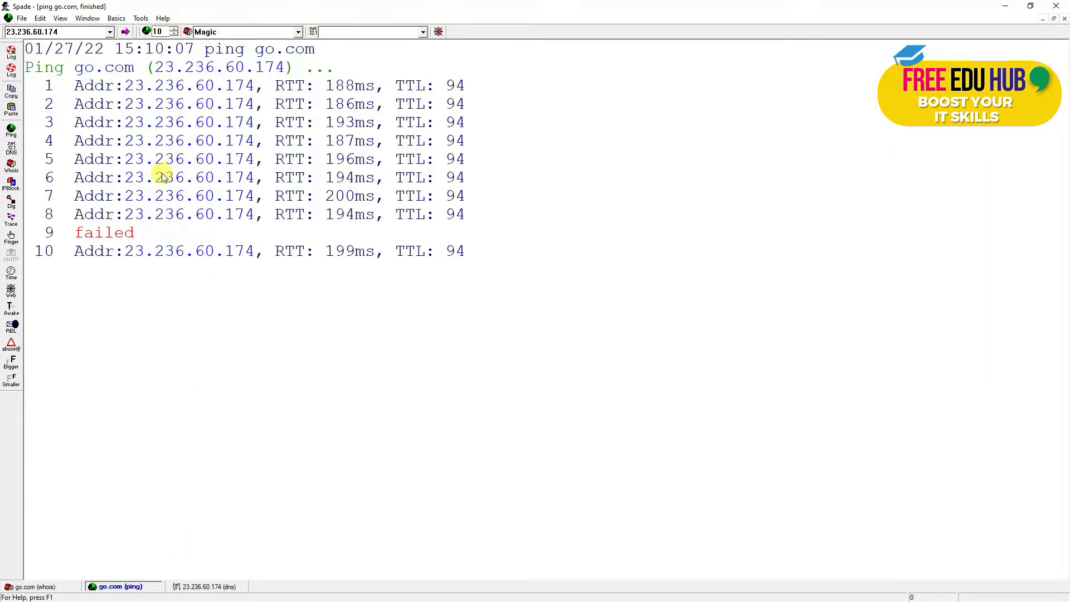
{"action": "left_click", "coordinate": [195, 588]}
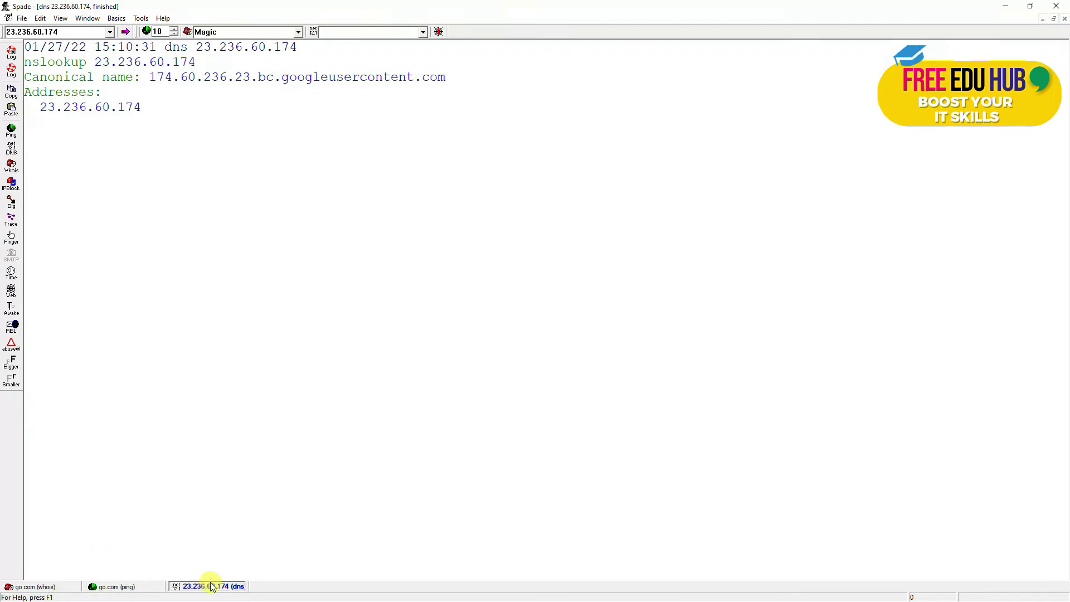
{"action": "left_click", "coordinate": [127, 587]}
{"action": "left_click", "coordinate": [14, 587]}
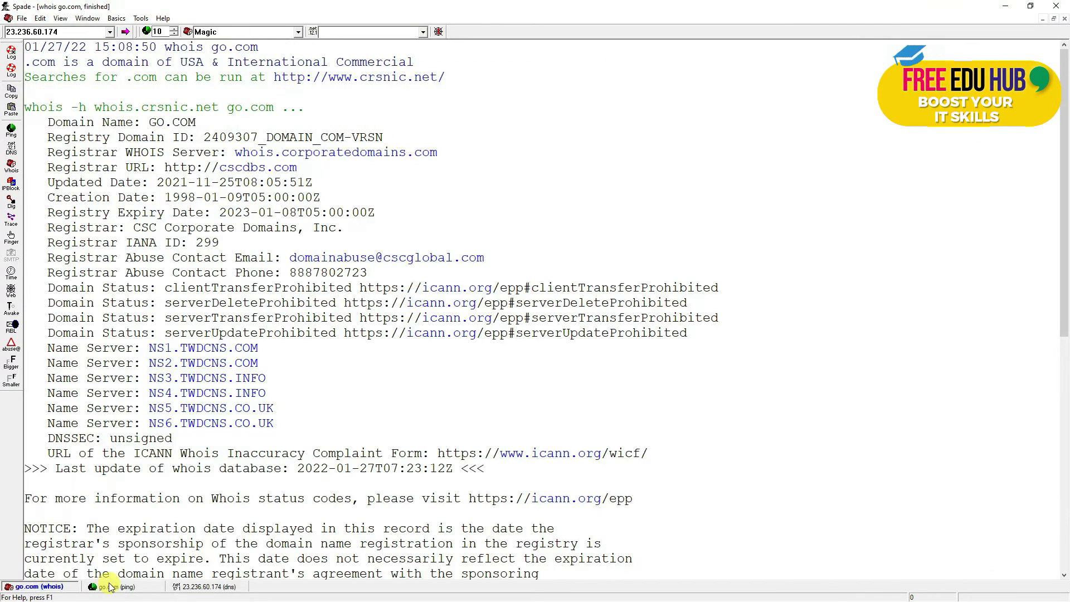
{"action": "left_click", "coordinate": [110, 586]}
{"action": "left_click", "coordinate": [209, 586]}
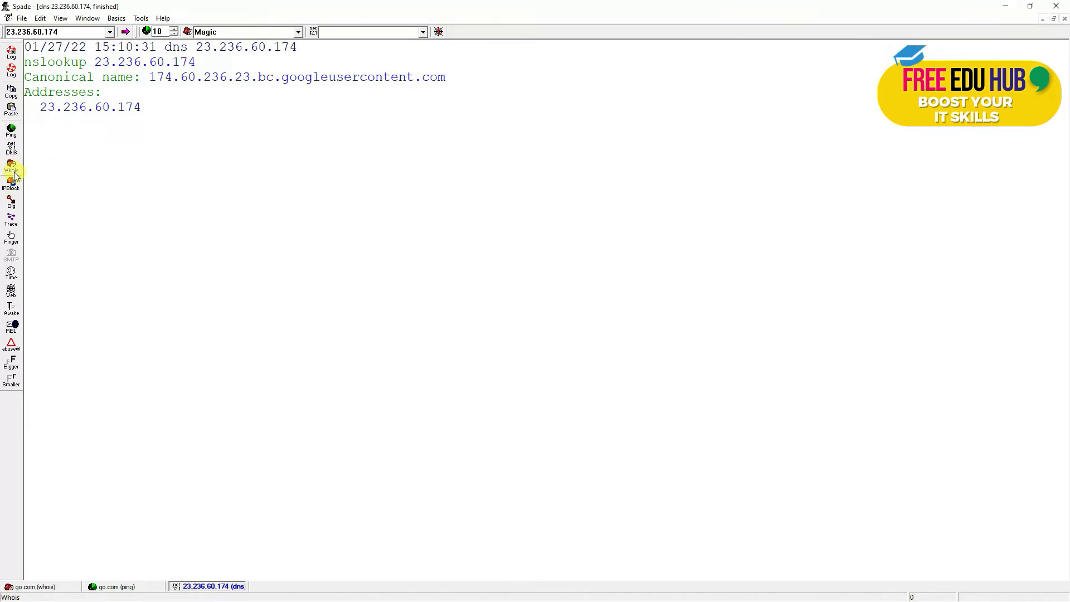
{"action": "left_click", "coordinate": [31, 586]}
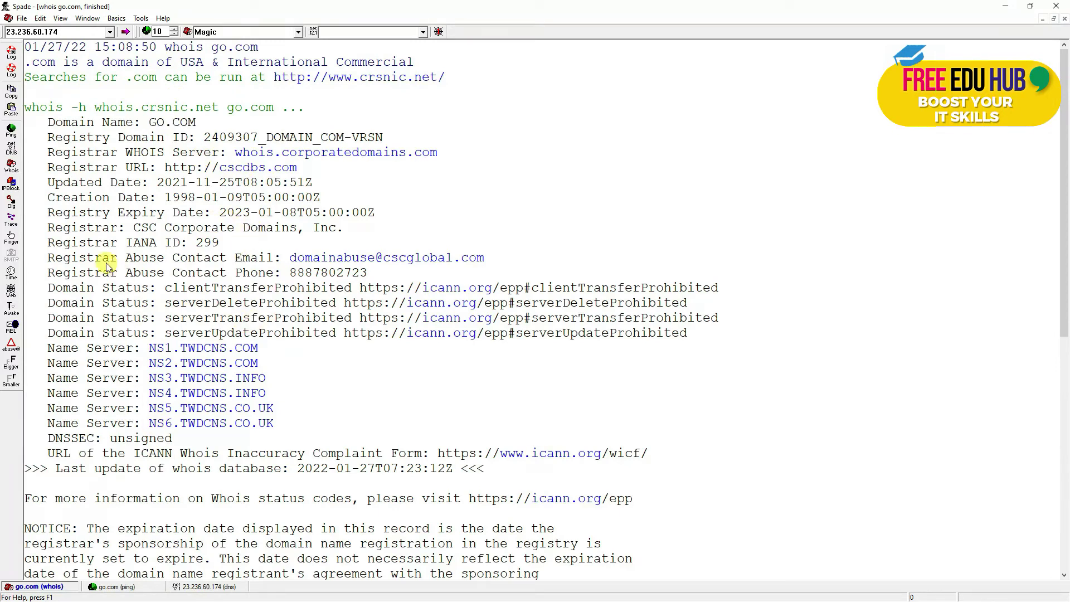
Run a fast traceroute to 23.236.60.174 and enlarge the hop list text
{"action": "left_click", "coordinate": [11, 223]}
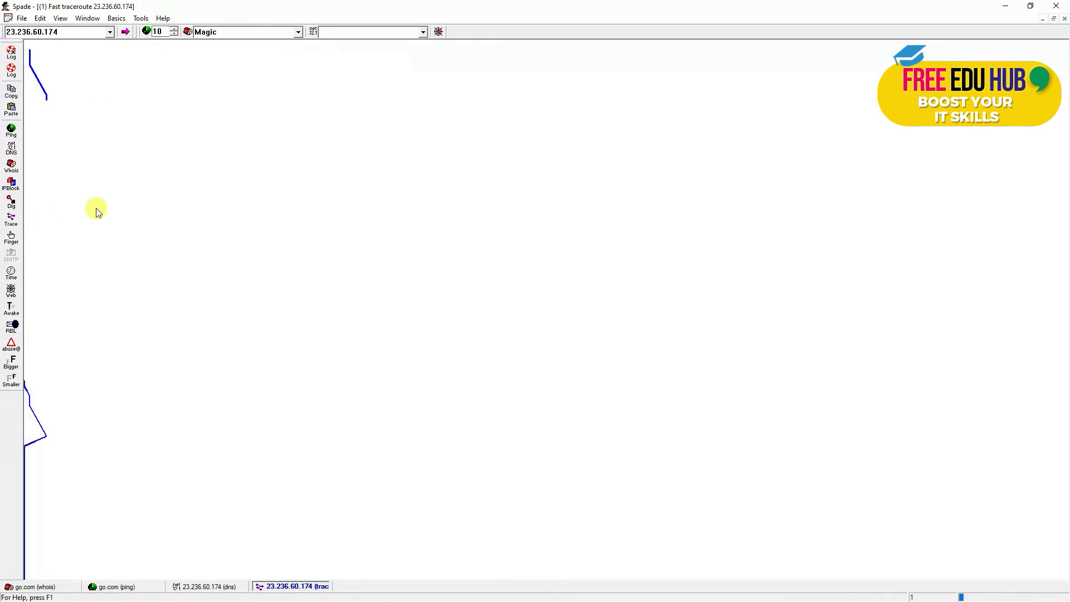
{"action": "left_click", "coordinate": [13, 363]}
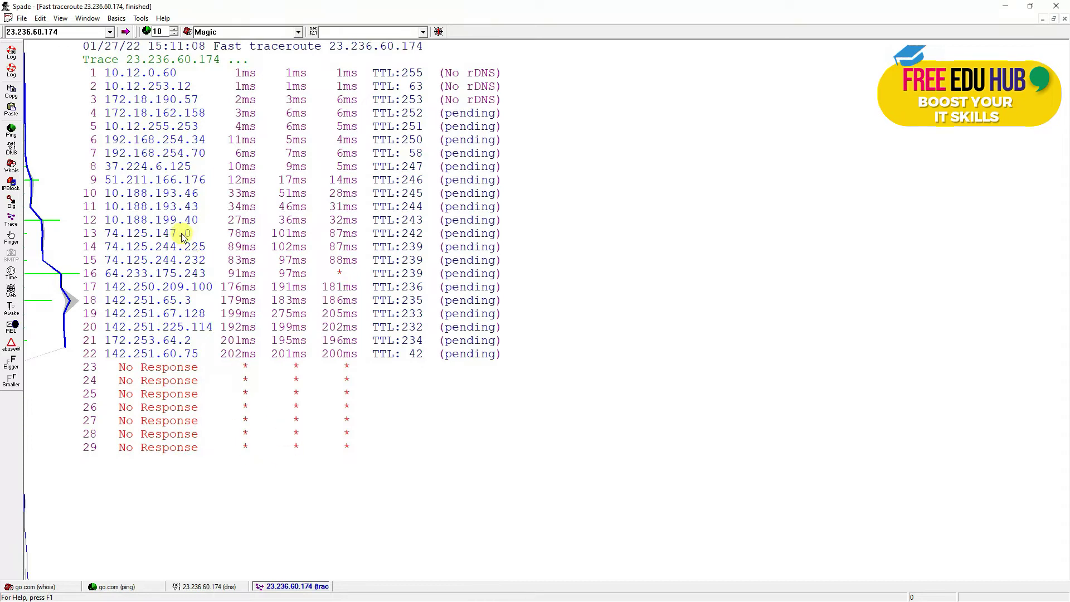
{"action": "left_click", "coordinate": [11, 238]}
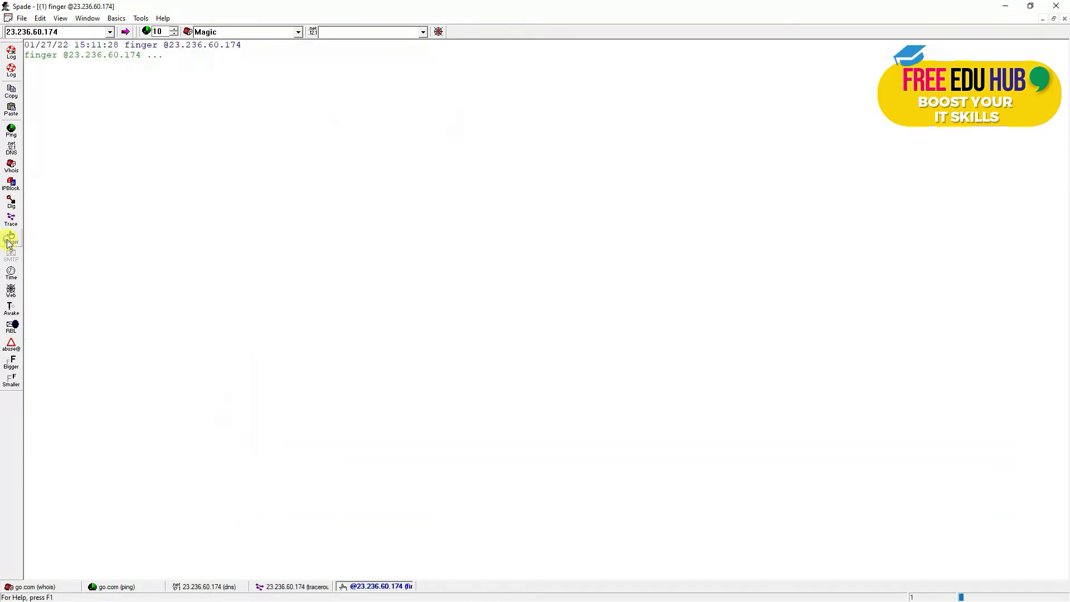
{"action": "left_click", "coordinate": [12, 363]}
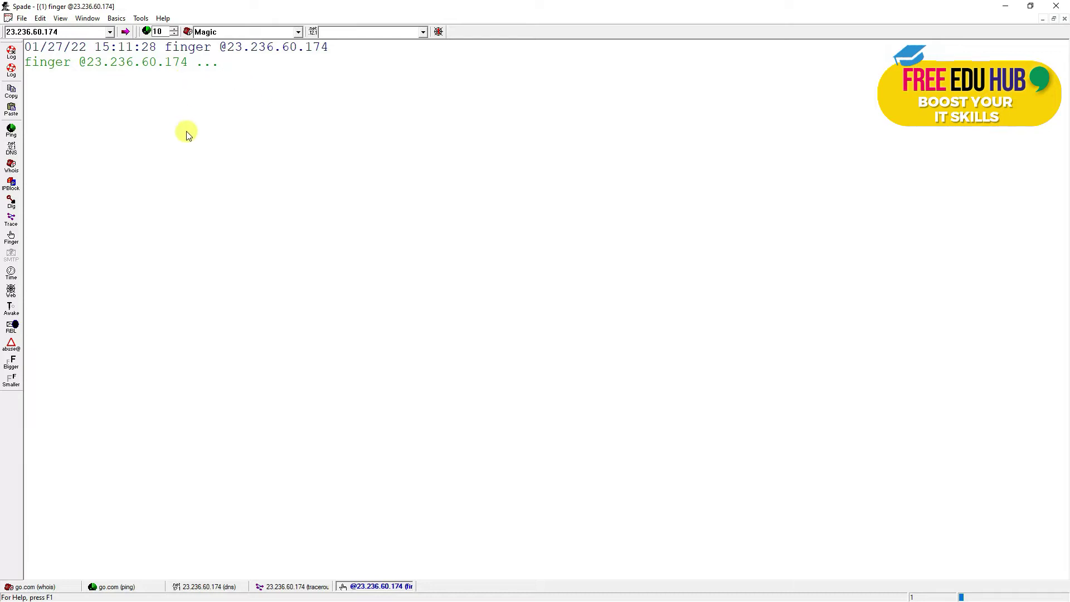
{"action": "left_click", "coordinate": [11, 290]}
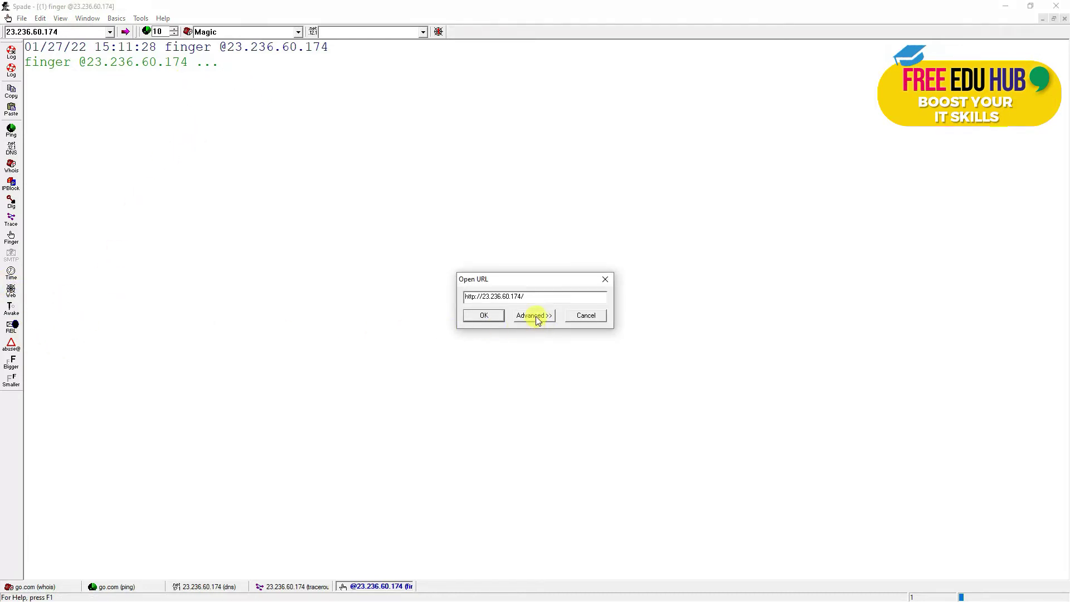
{"action": "left_click", "coordinate": [535, 316]}
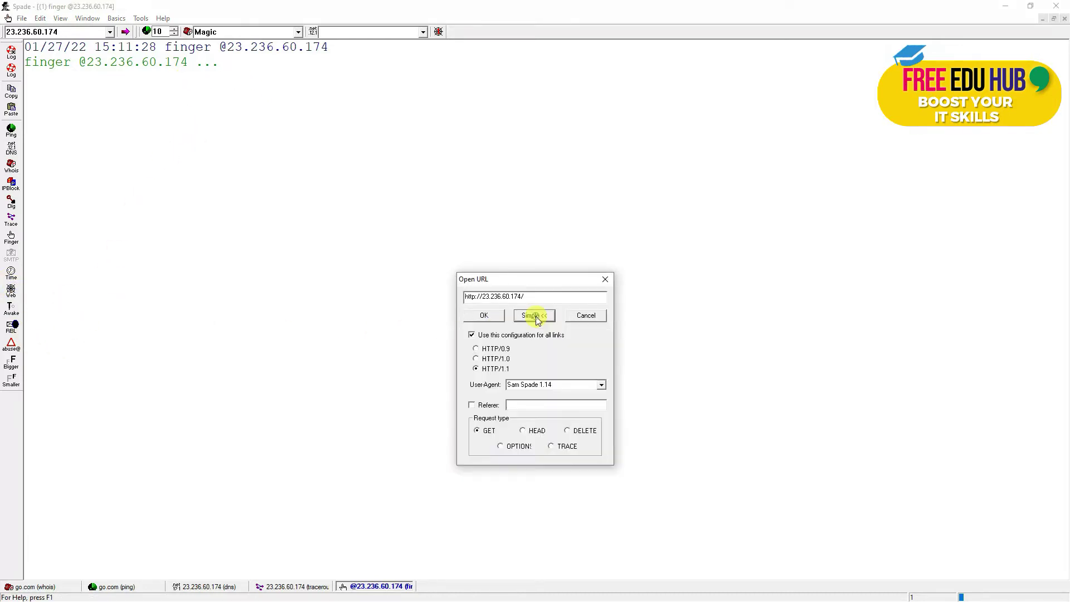
{"action": "left_click", "coordinate": [602, 385]}
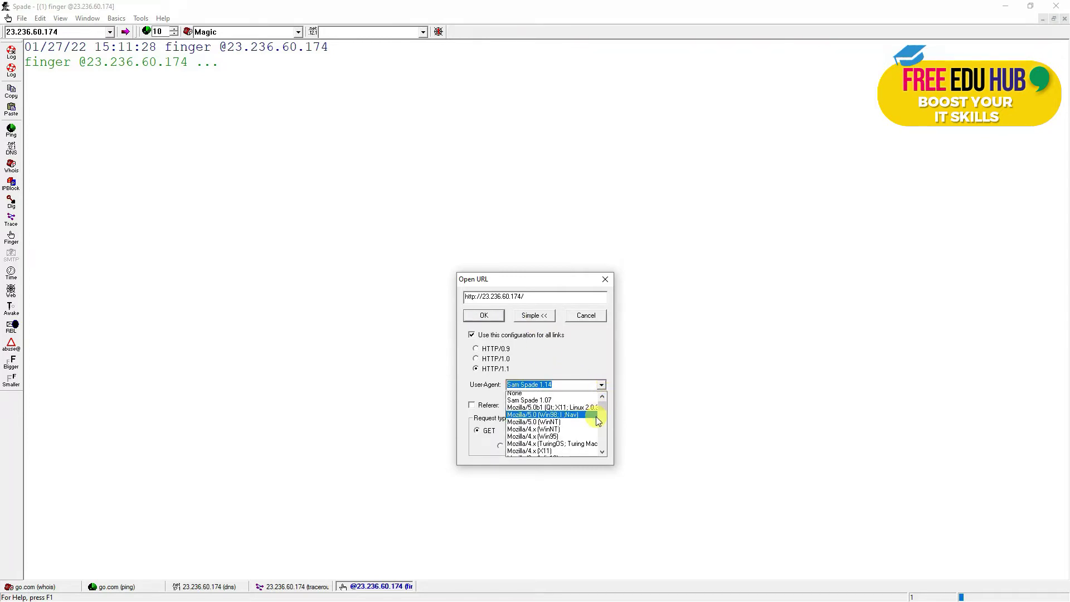
{"action": "scroll", "coordinate": [597, 417], "scroll_direction": "down", "scroll_amount": 1}
{"action": "scroll", "coordinate": [597, 421], "scroll_direction": "down", "scroll_amount": 2}
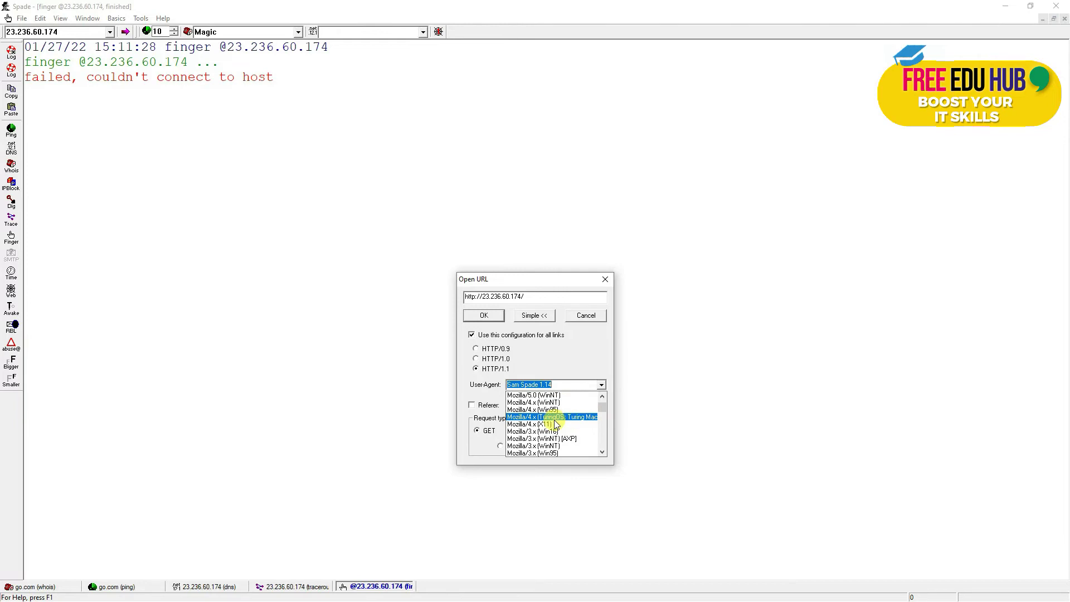
{"action": "scroll", "coordinate": [555, 431], "scroll_direction": "up", "scroll_amount": 3}
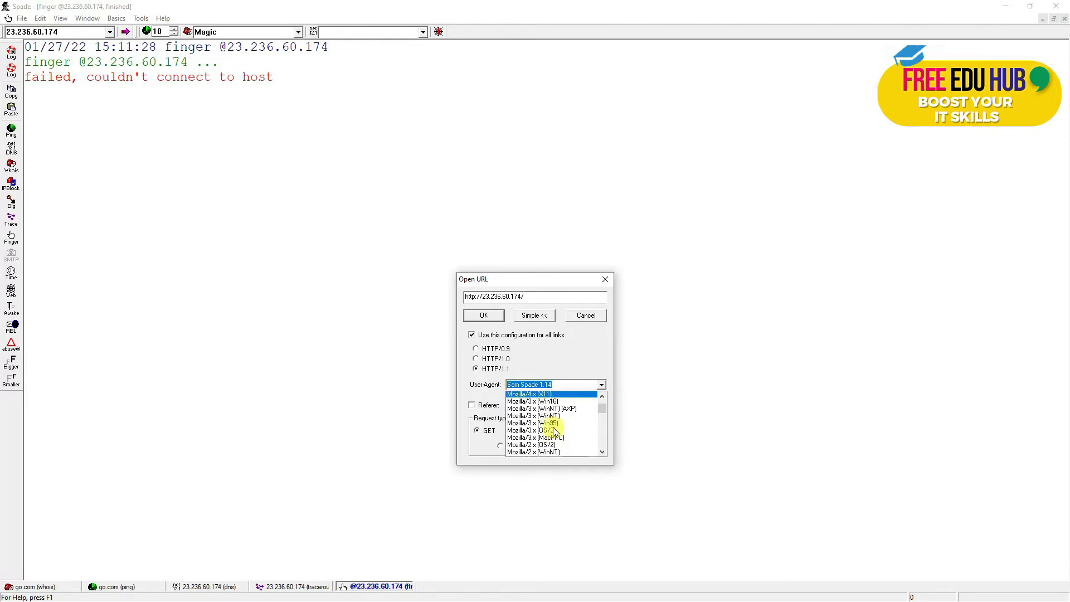
{"action": "left_click", "coordinate": [569, 353]}
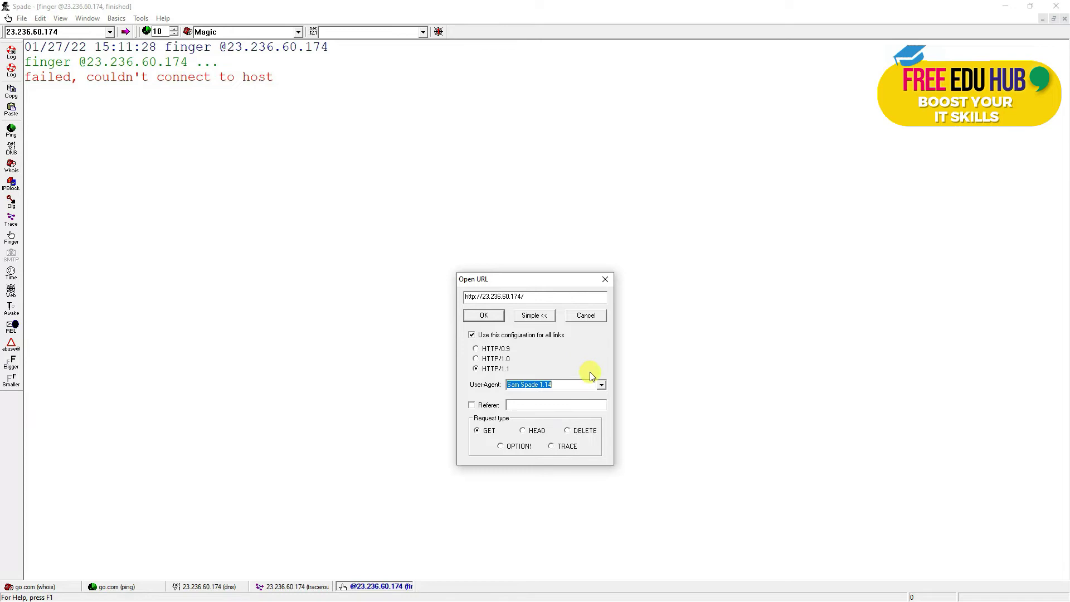
{"action": "left_click", "coordinate": [602, 385]}
{"action": "left_click", "coordinate": [540, 419]}
{"action": "left_click", "coordinate": [483, 316]}
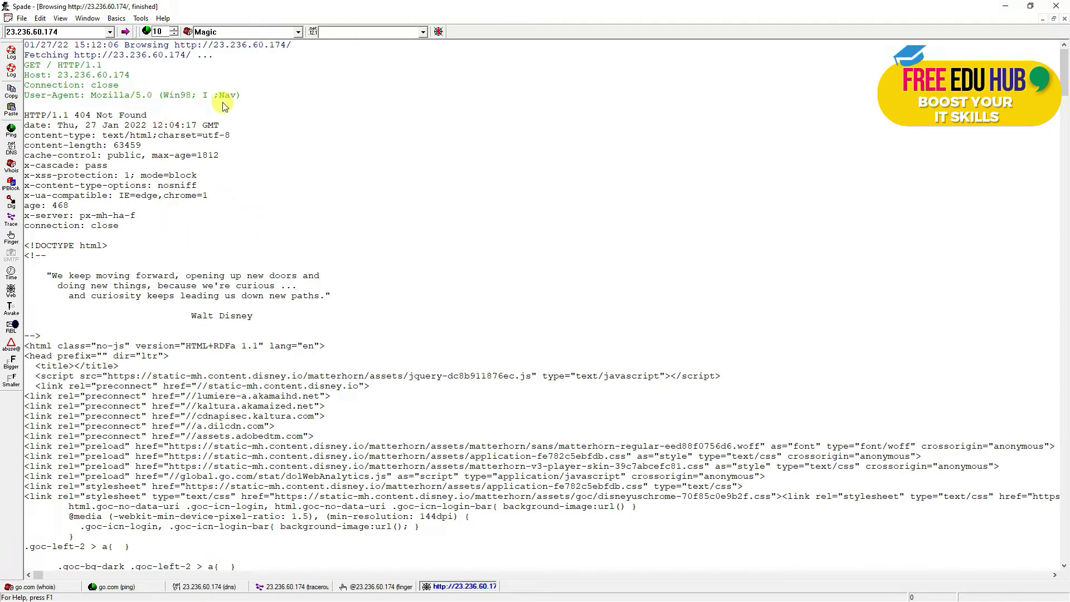
Scroll through the 404 response headers and Disney page HTML, then back to the top
{"action": "scroll", "coordinate": [247, 390], "scroll_direction": "down", "scroll_amount": 14}
{"action": "scroll", "coordinate": [247, 389], "scroll_direction": "down", "scroll_amount": 11}
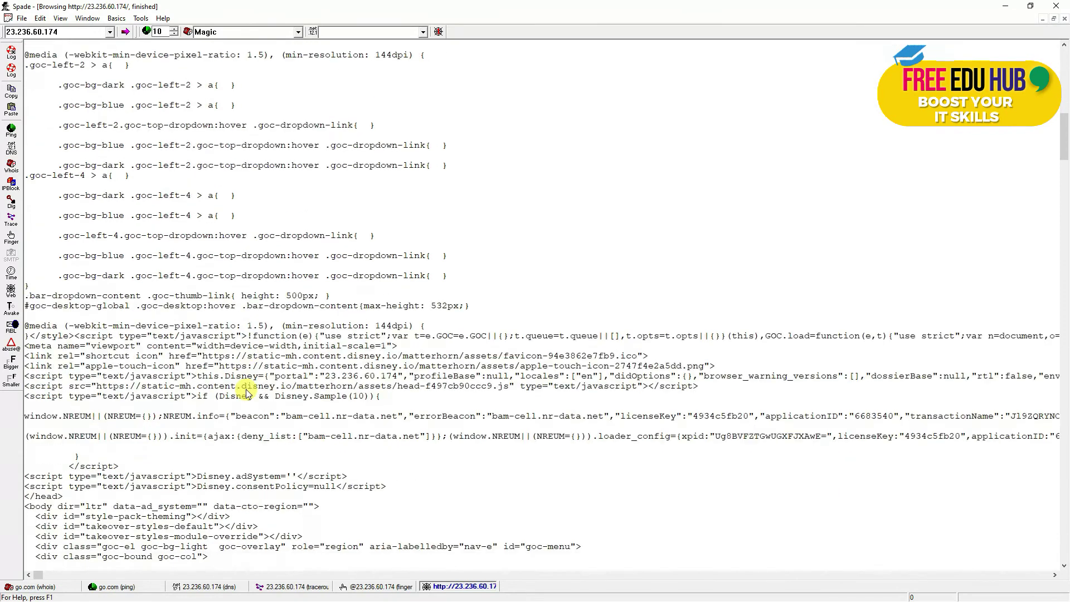
{"action": "scroll", "coordinate": [246, 373], "scroll_direction": "up", "scroll_amount": 20}
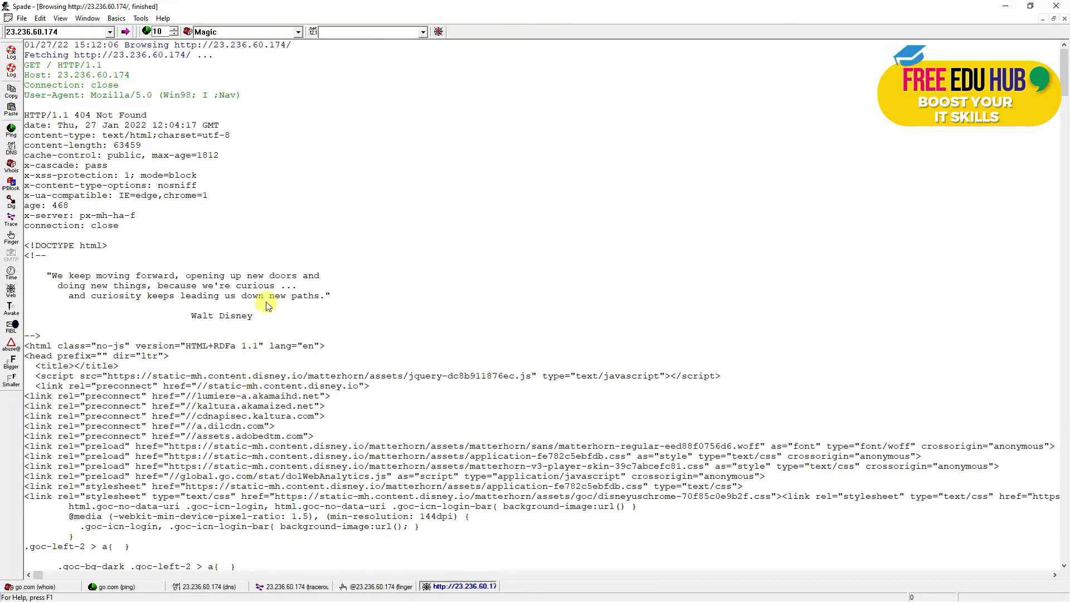
Run a blackhole list check on 23.236.60.174 and enlarge the results text twice
{"action": "left_click", "coordinate": [10, 328]}
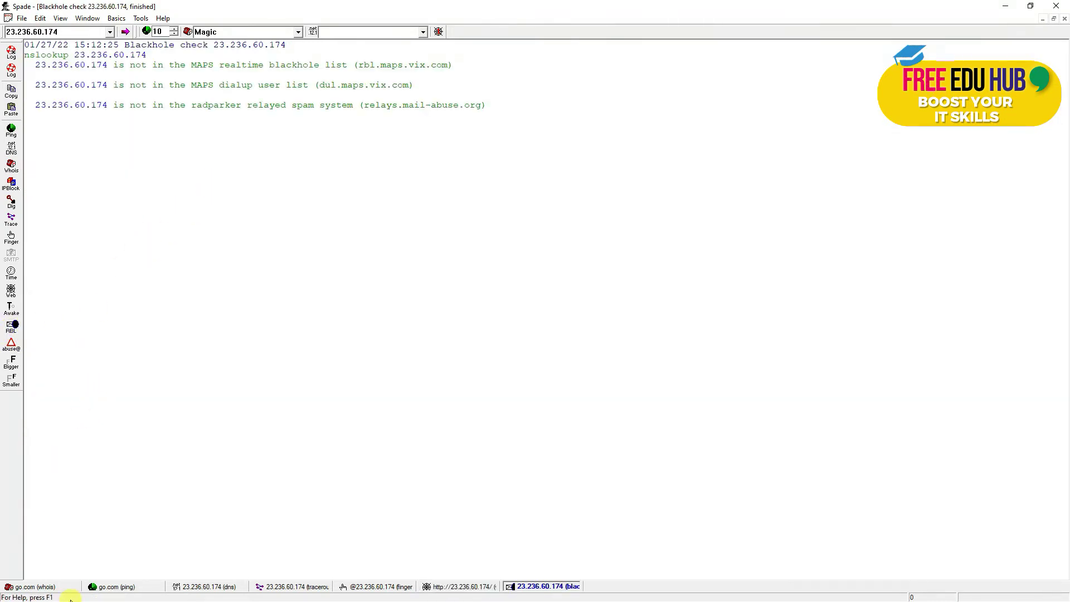
{"action": "left_click", "coordinate": [13, 362]}
{"action": "left_click", "coordinate": [13, 362]}
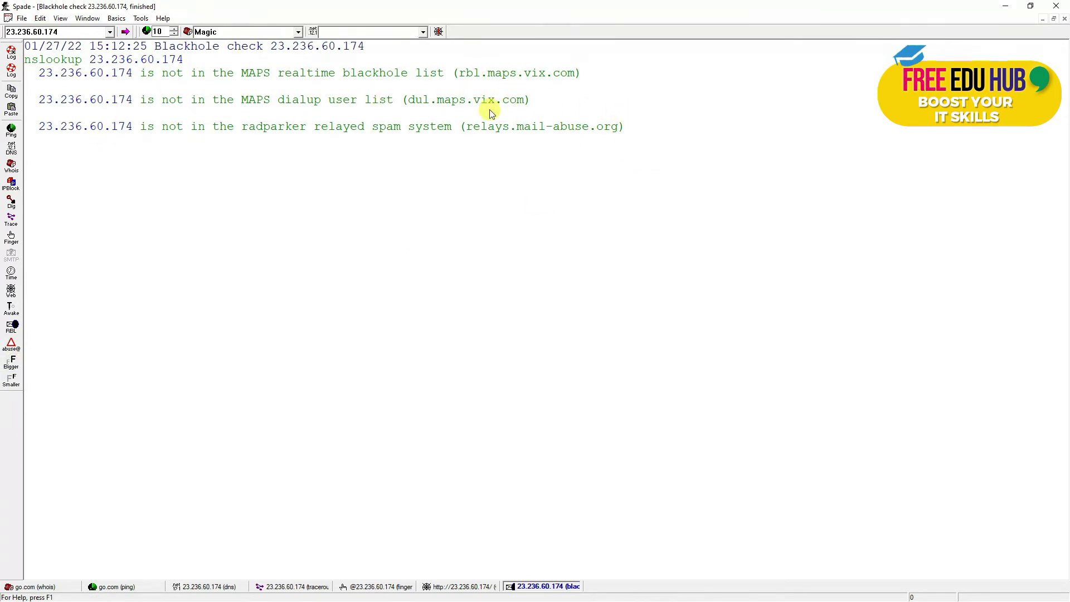
Look up abuse contacts for 23.236.60.174 and enlarge the output text three sizes
{"action": "left_click", "coordinate": [12, 351]}
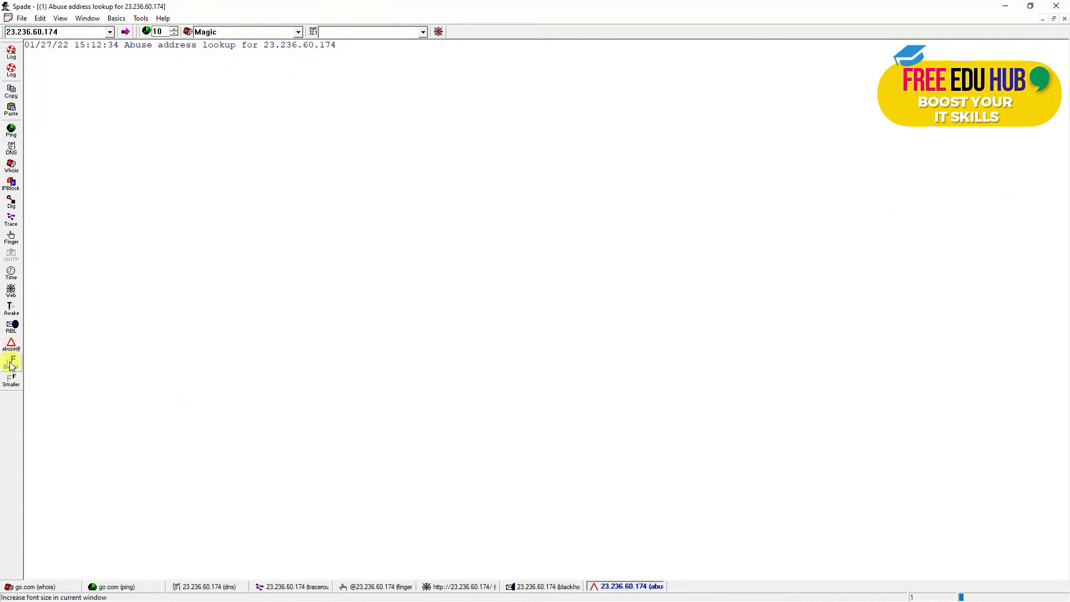
{"action": "left_click", "coordinate": [11, 364]}
{"action": "left_click", "coordinate": [11, 364]}
{"action": "left_click", "coordinate": [11, 364]}
{"action": "left_click", "coordinate": [11, 364]}
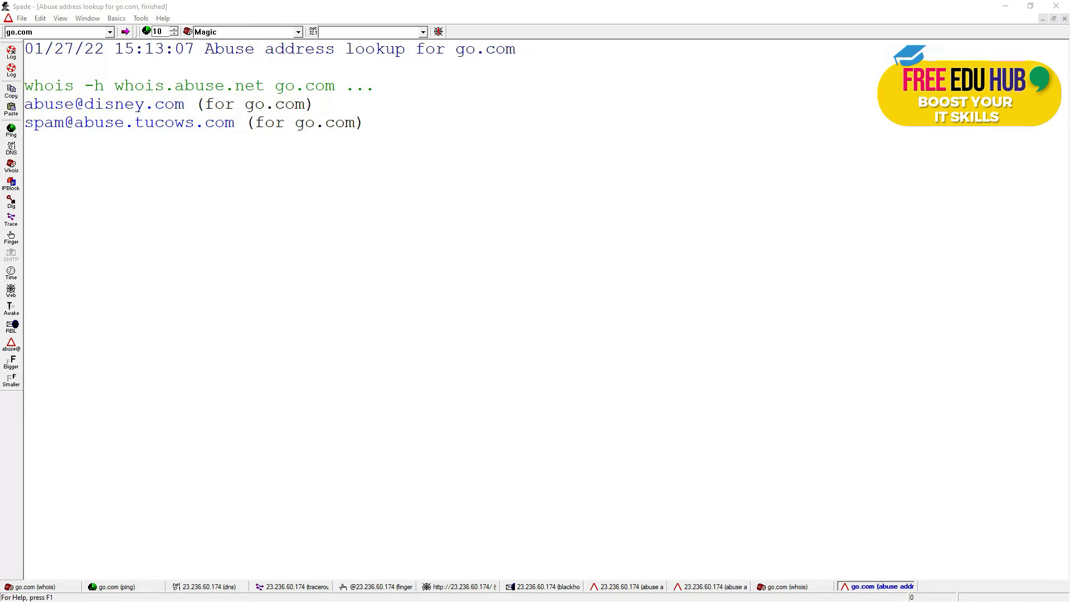
{"action": "left_click", "coordinate": [139, 19]}
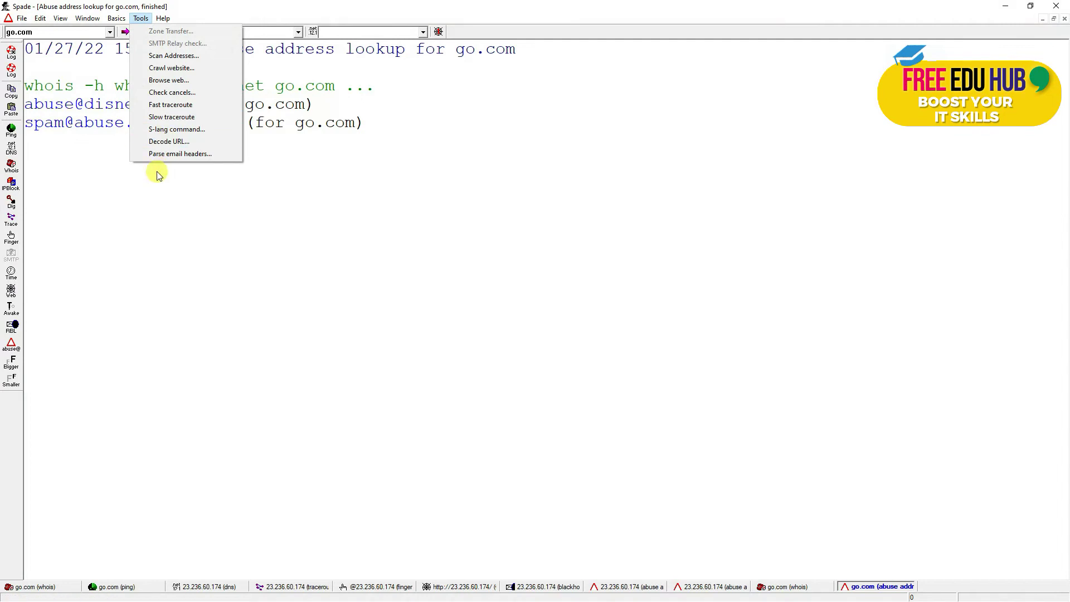
{"action": "left_click", "coordinate": [176, 69]}
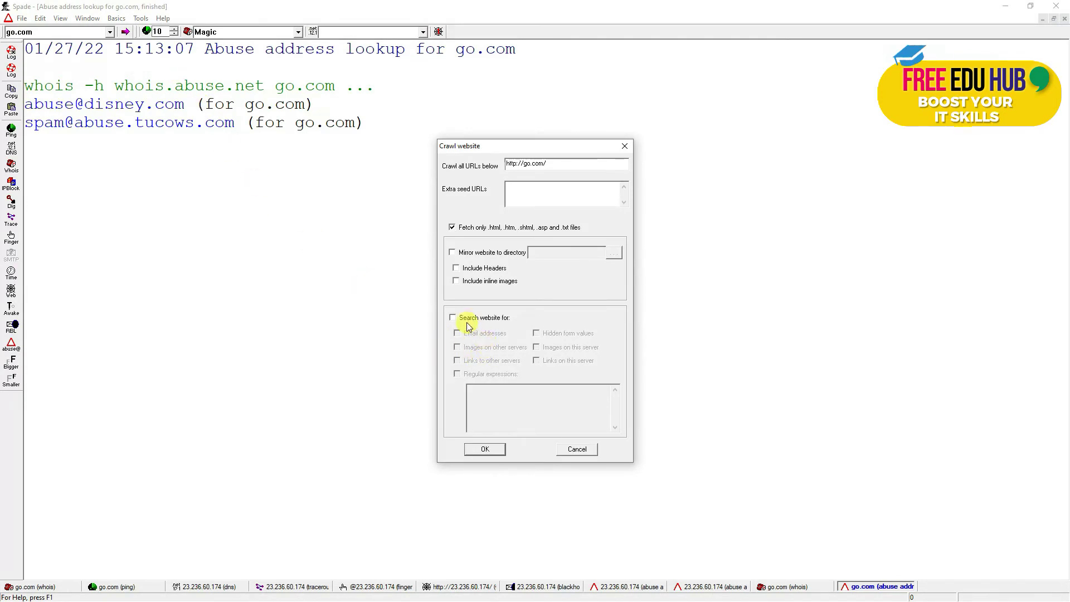
{"action": "left_click", "coordinate": [453, 318]}
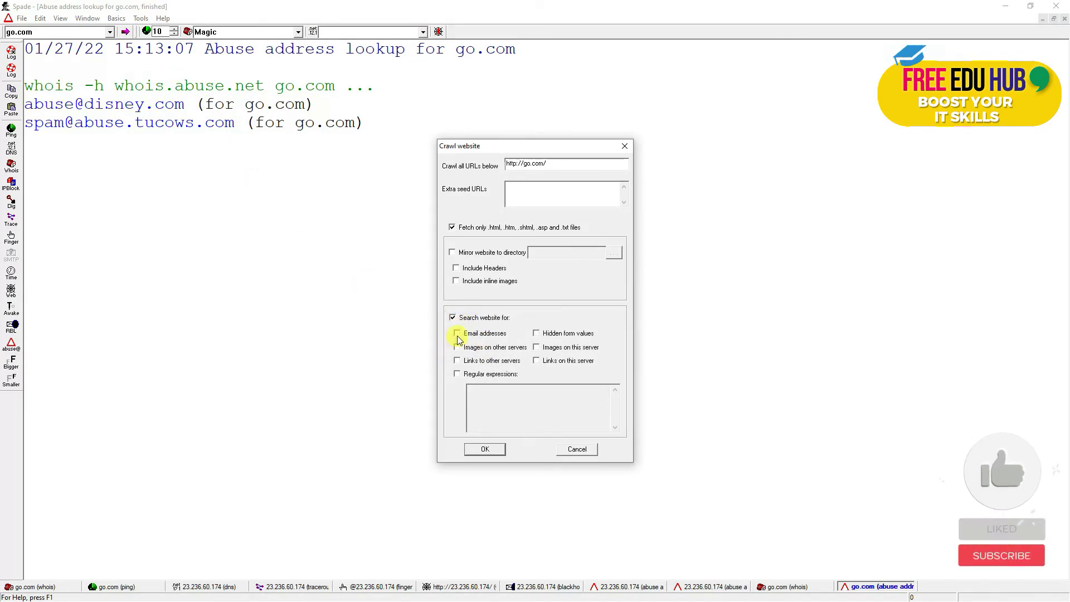
{"action": "left_click", "coordinate": [457, 333]}
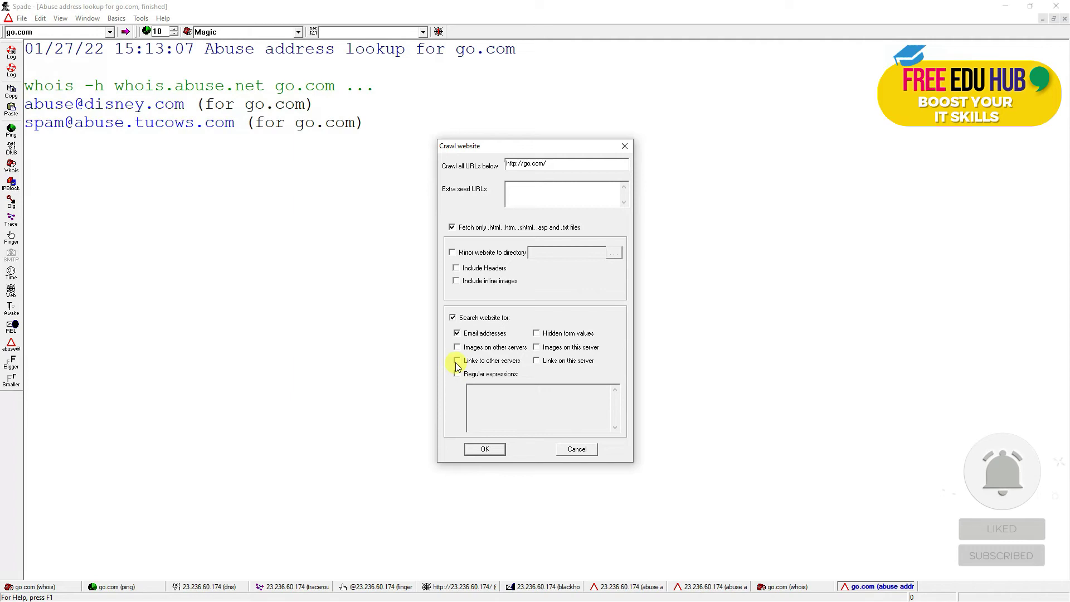
{"action": "left_click", "coordinate": [456, 361]}
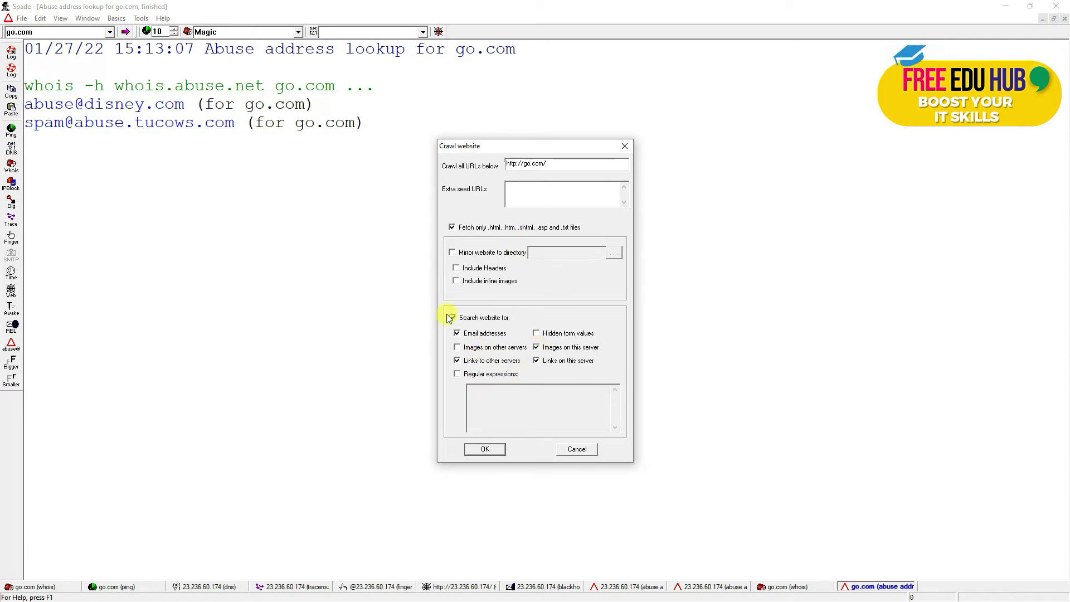
{"action": "left_click", "coordinate": [484, 450]}
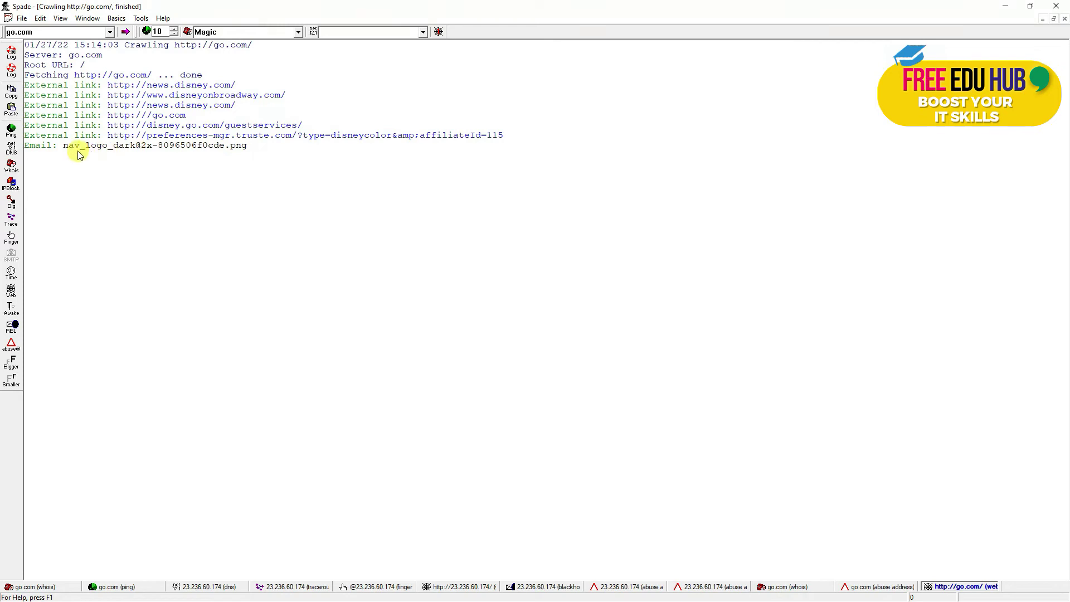
Select the file name in the Email result, clear the selection, and enlarge the crawl result text twice
{"action": "left_click_drag", "start_coordinate": [73, 151], "coordinate": [249, 148]}
{"action": "left_click", "coordinate": [198, 177]}
{"action": "left_click", "coordinate": [80, 143]}
{"action": "left_click", "coordinate": [12, 362]}
{"action": "left_click", "coordinate": [12, 362]}
{"action": "left_click", "coordinate": [12, 362]}
{"action": "left_click", "coordinate": [13, 363]}
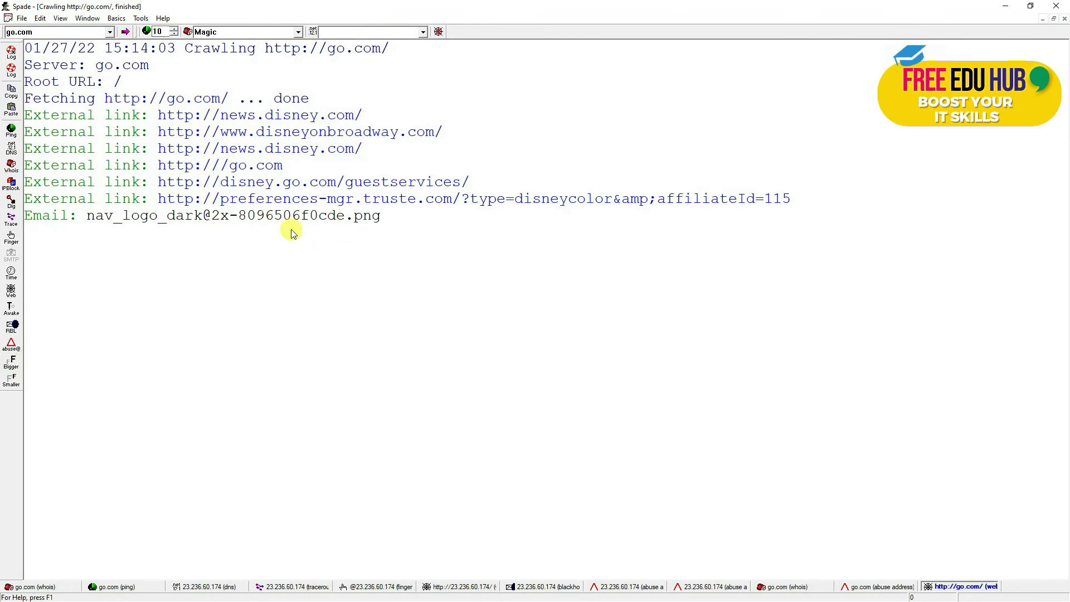
{"action": "left_click", "coordinate": [141, 18]}
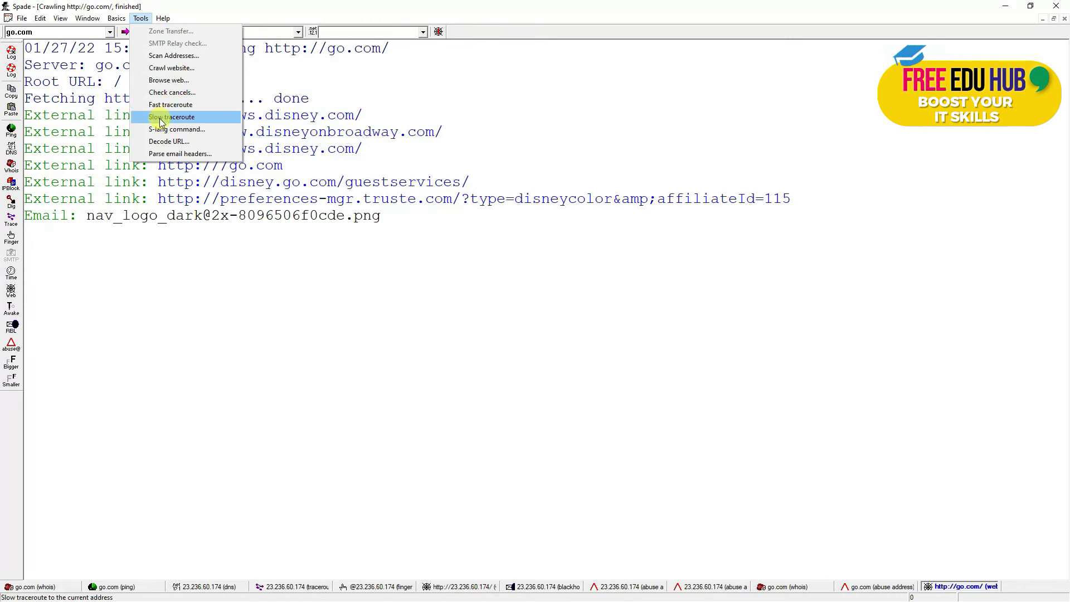
{"action": "left_click", "coordinate": [176, 68]}
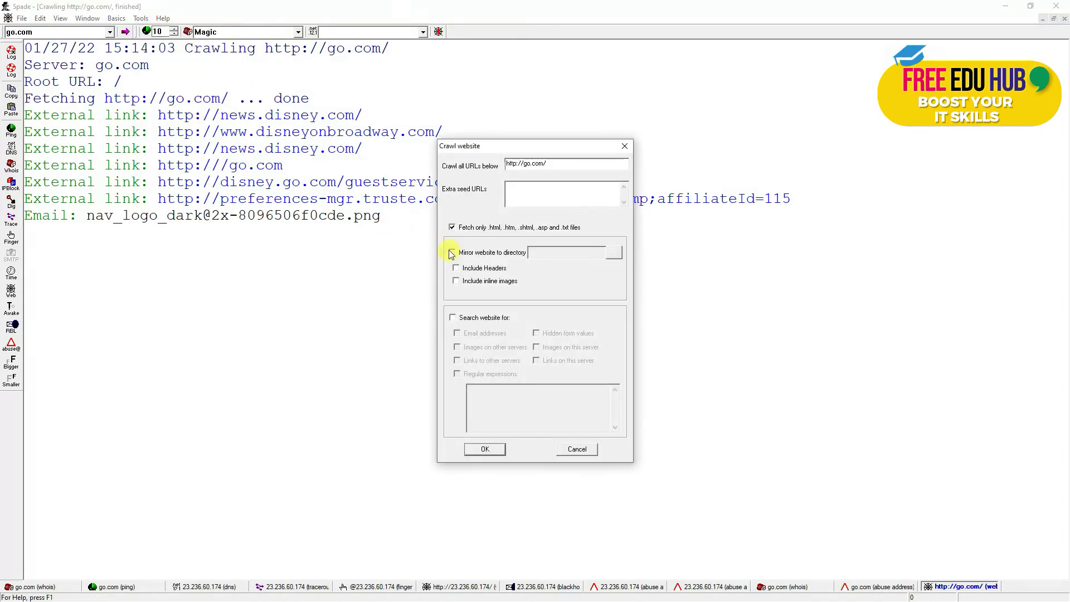
{"action": "left_click", "coordinate": [452, 252]}
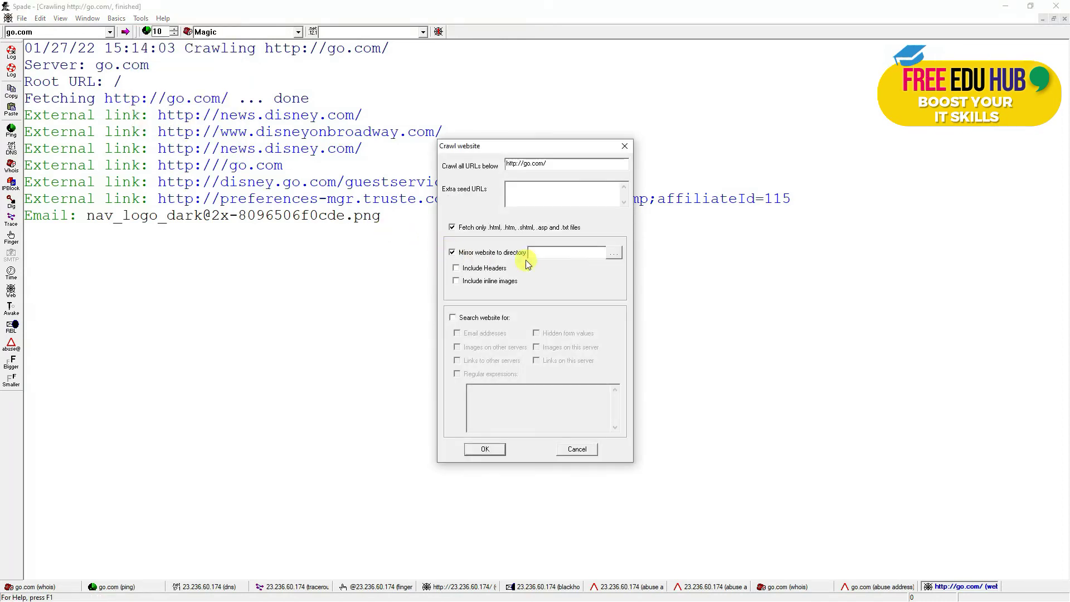
{"action": "left_click", "coordinate": [616, 253]}
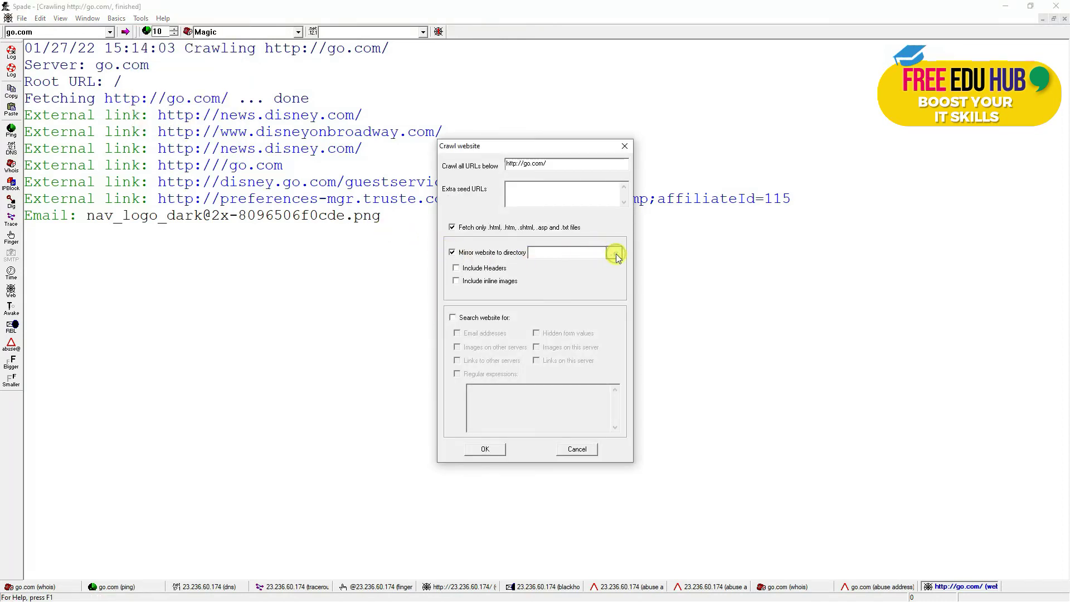
{"action": "left_click", "coordinate": [456, 269]}
{"action": "left_click", "coordinate": [457, 284]}
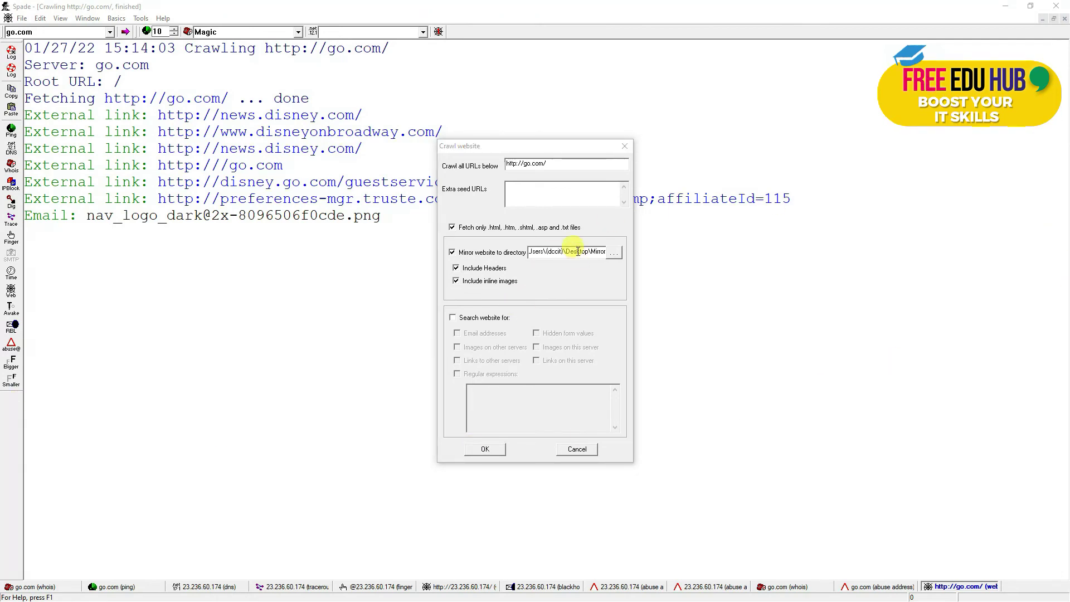
{"action": "left_click_drag", "start_coordinate": [576, 251], "coordinate": [546, 251]}
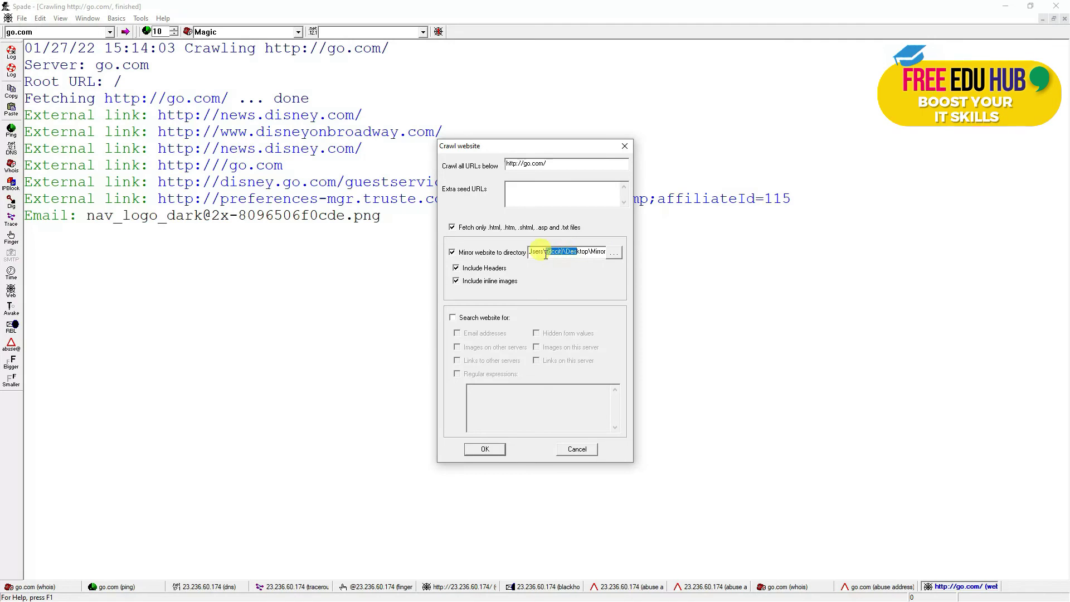
{"action": "left_click", "coordinate": [485, 448]}
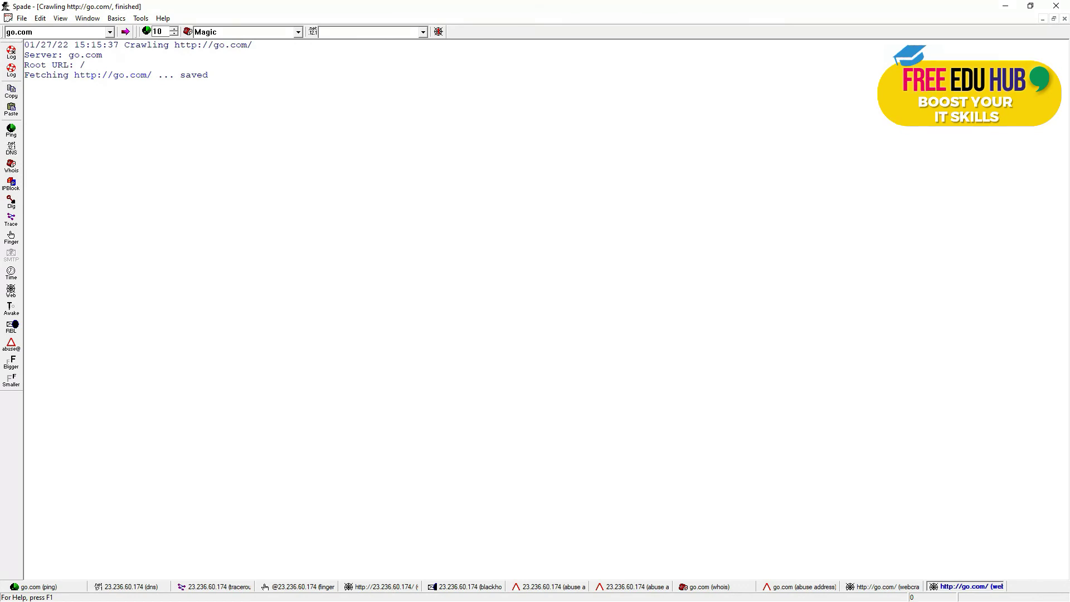
{"action": "key", "text": "Return"}
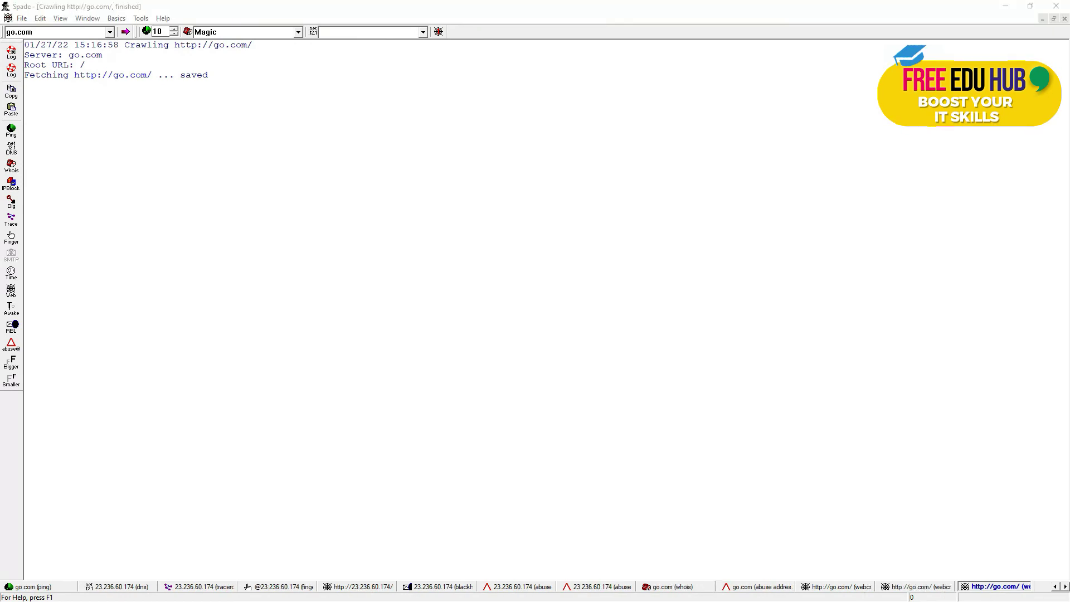
Run a fast traceroute from the Tools menu to go.com (23.236.60.174)
{"action": "left_click", "coordinate": [141, 19]}
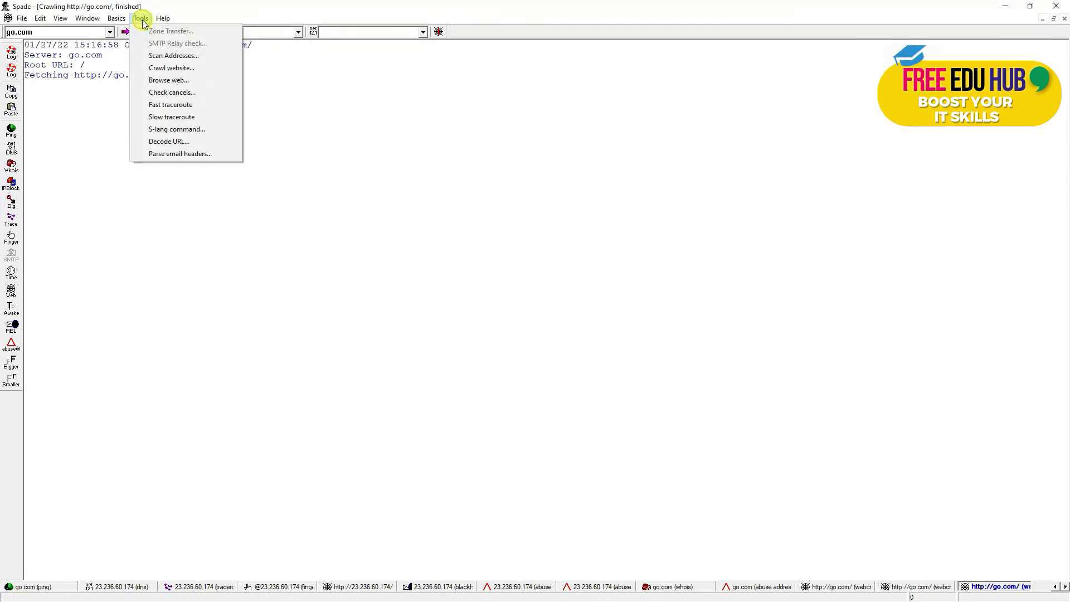
{"action": "left_click", "coordinate": [189, 110]}
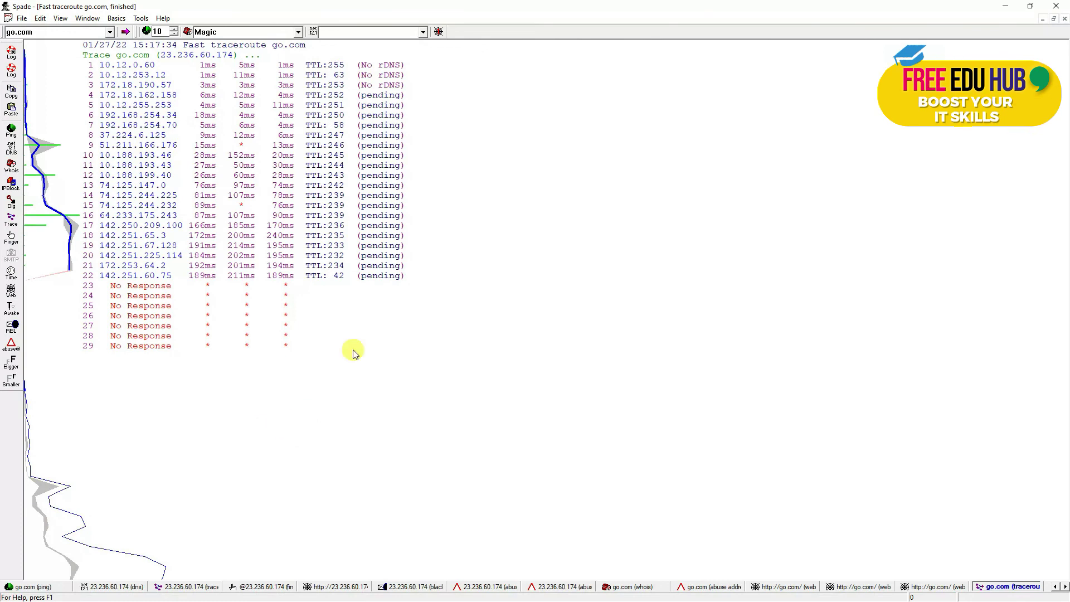
Load hop 16's IP, 64.233.175.243, from the go.com traceroute as the query target
{"action": "left_click", "coordinate": [139, 20]}
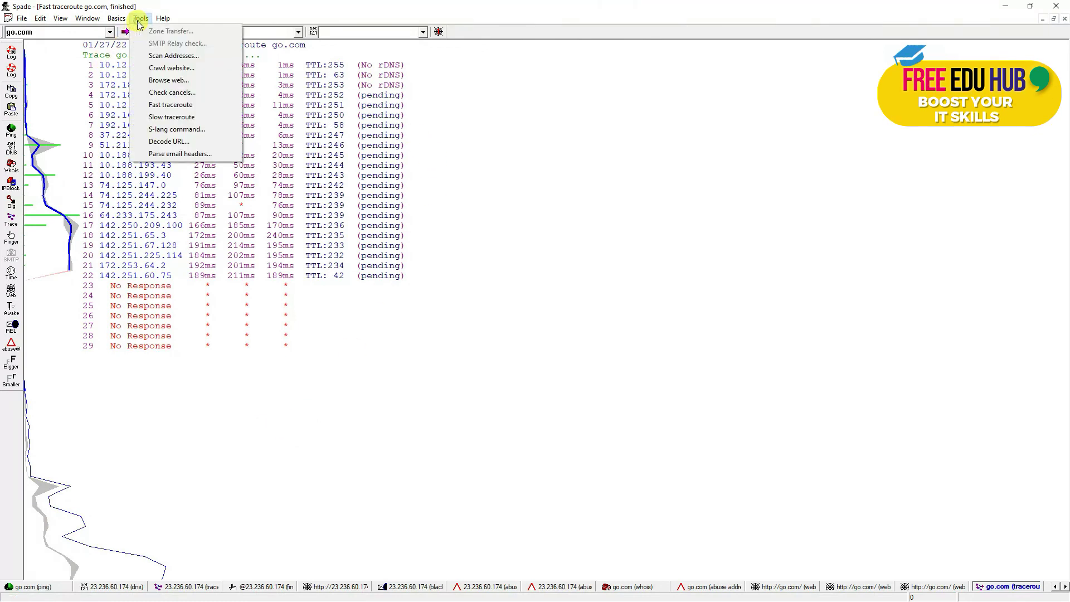
{"action": "mouse_move", "coordinate": [111, 20]}
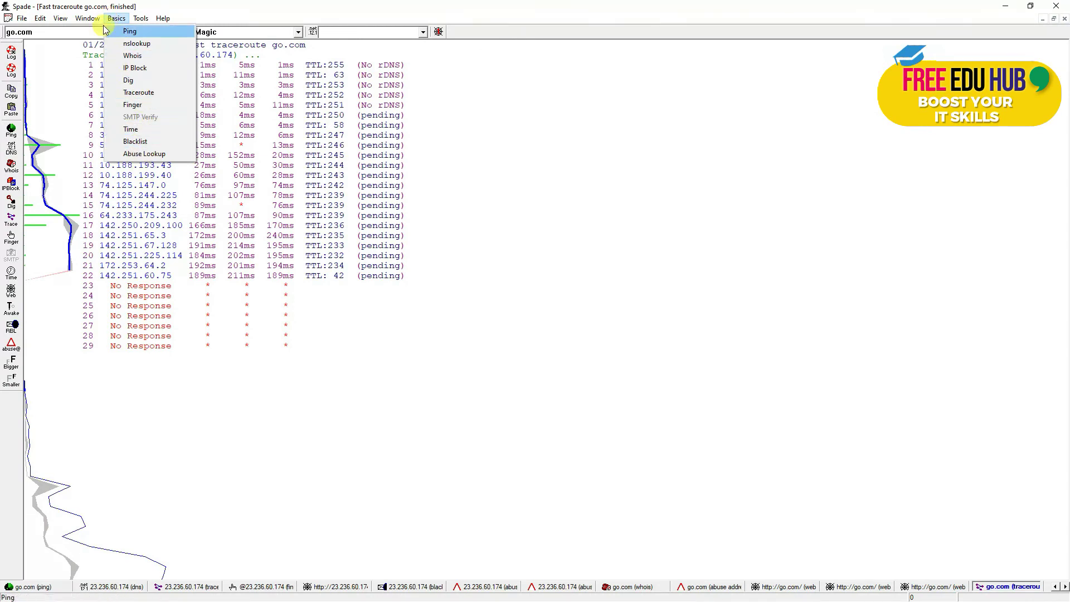
{"action": "left_click", "coordinate": [178, 215]}
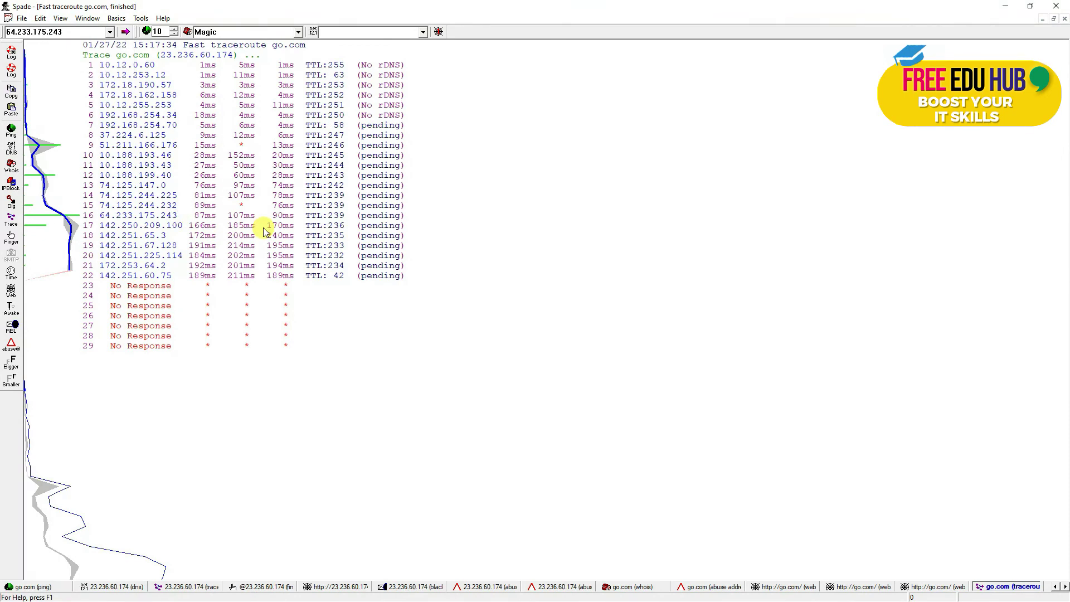